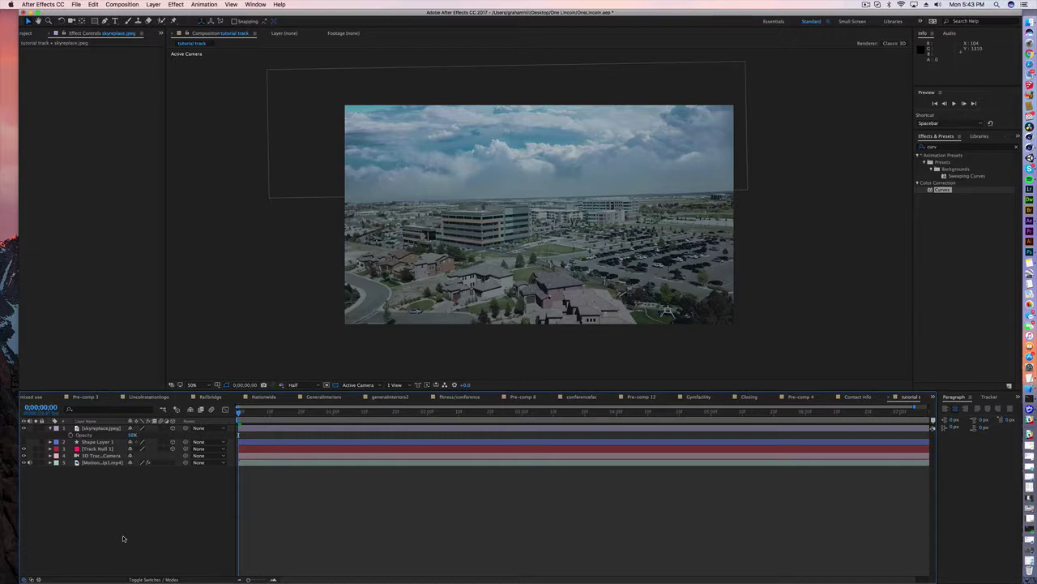
- Play back the tutorial track composition from its first frame to review the finished sky replacement
mouse_move(239, 413)
mouse_down()
mouse_move(253, 412)
mouse_move(234, 416)
mouse_up()
key(space)
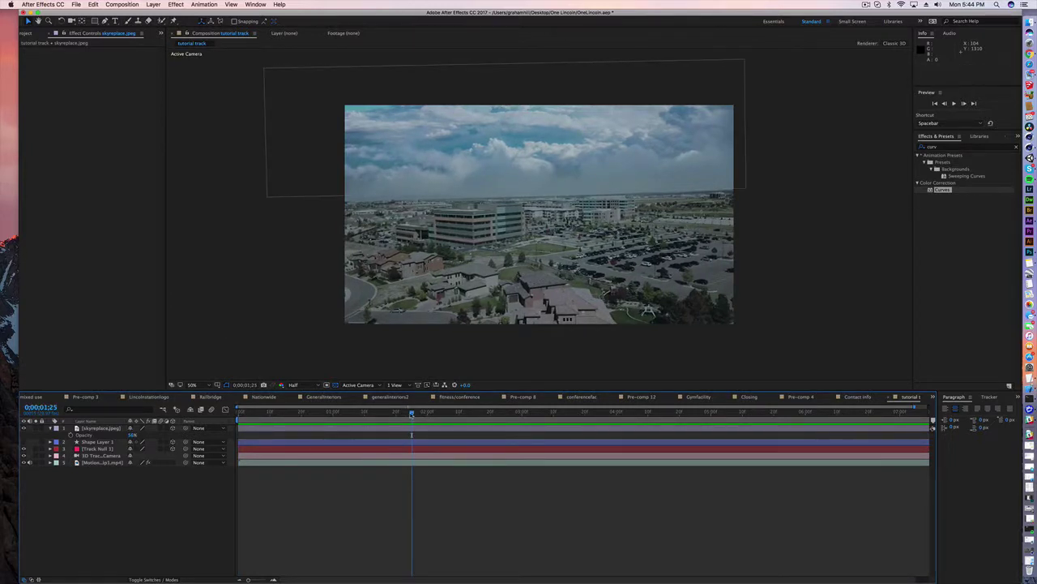
key(space)
- Create a new composition named motracktutorial with the HDTV 1080 29.97 preset
click(122, 4)
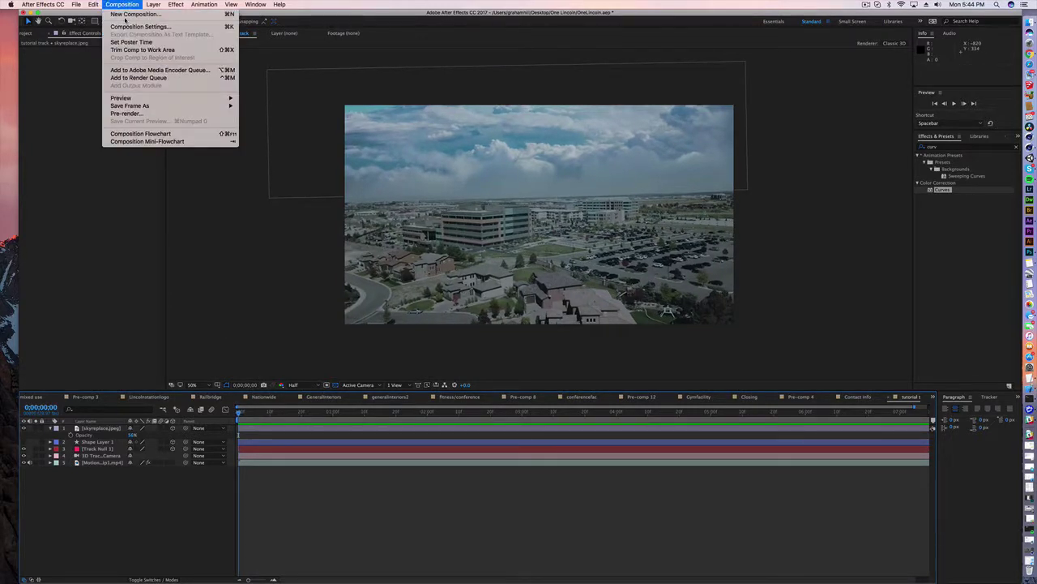
click(127, 15)
text(mot)
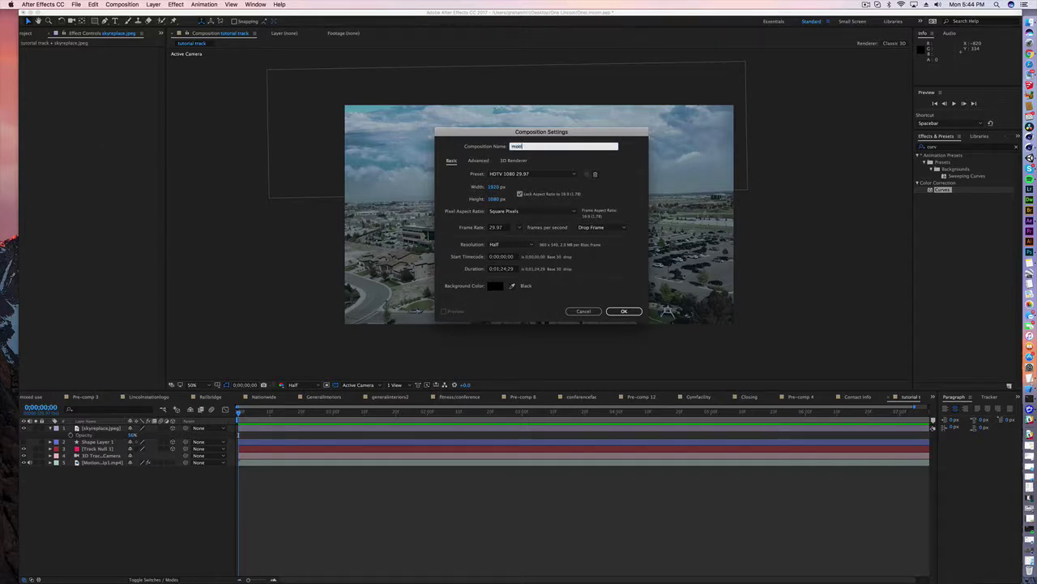
text(racktutorial)
key(Return)
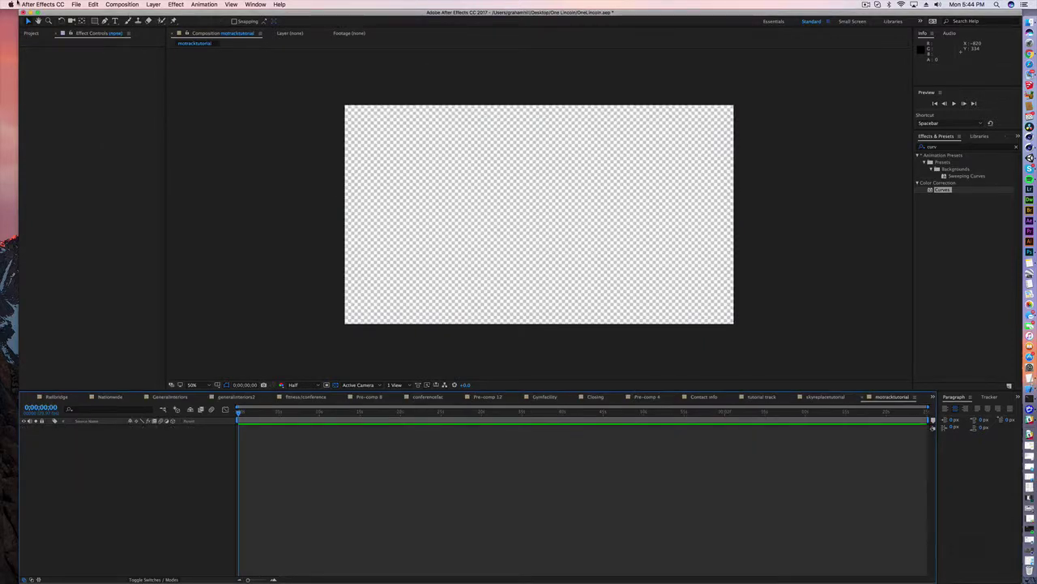
- Add the Motiontrackclip1.mp4 footage from the project to the motracktutorial timeline
click(31, 32)
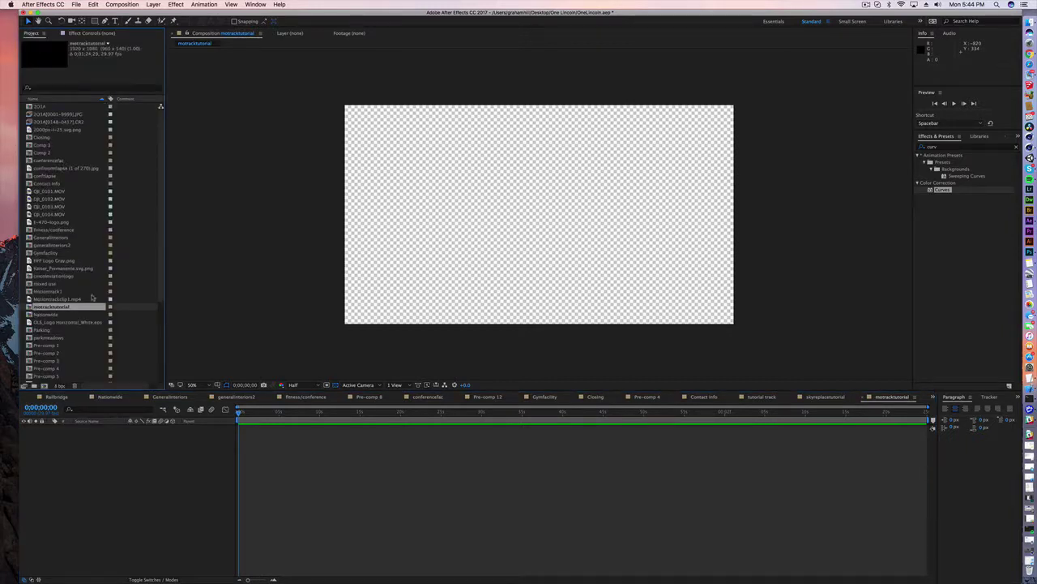
click(60, 299)
drag(59, 300, 310, 454)
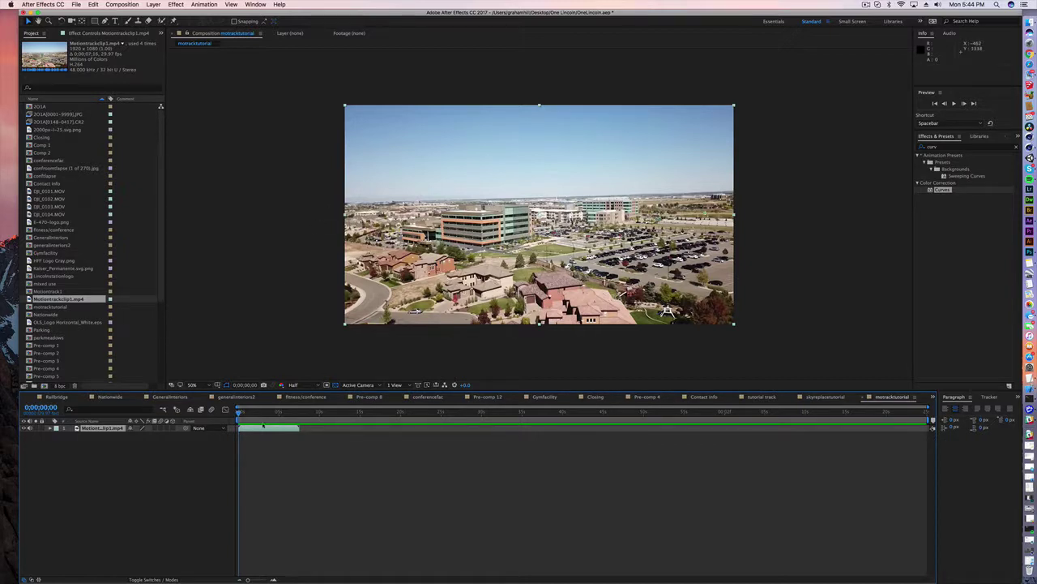
- End the work area at 0;00;07;10, near the end of the clip, and trim the composition to it
click(298, 412)
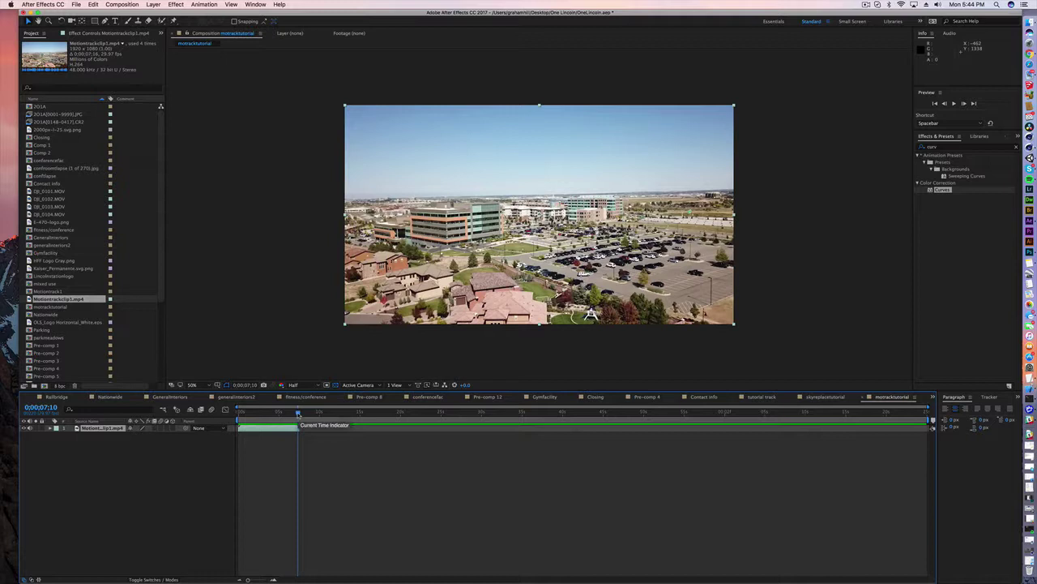
key(n)
right_click(290, 422)
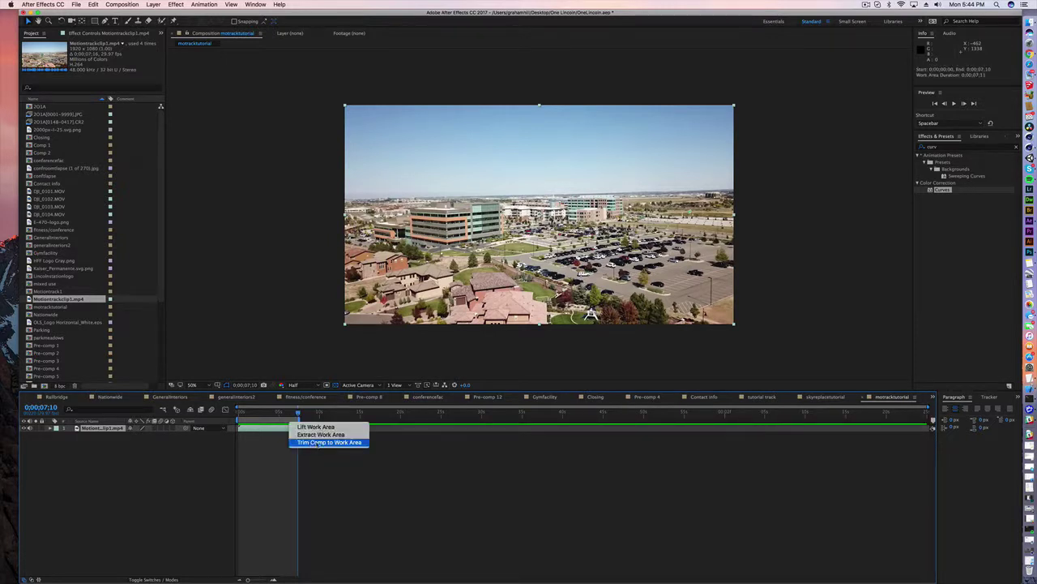
click(320, 441)
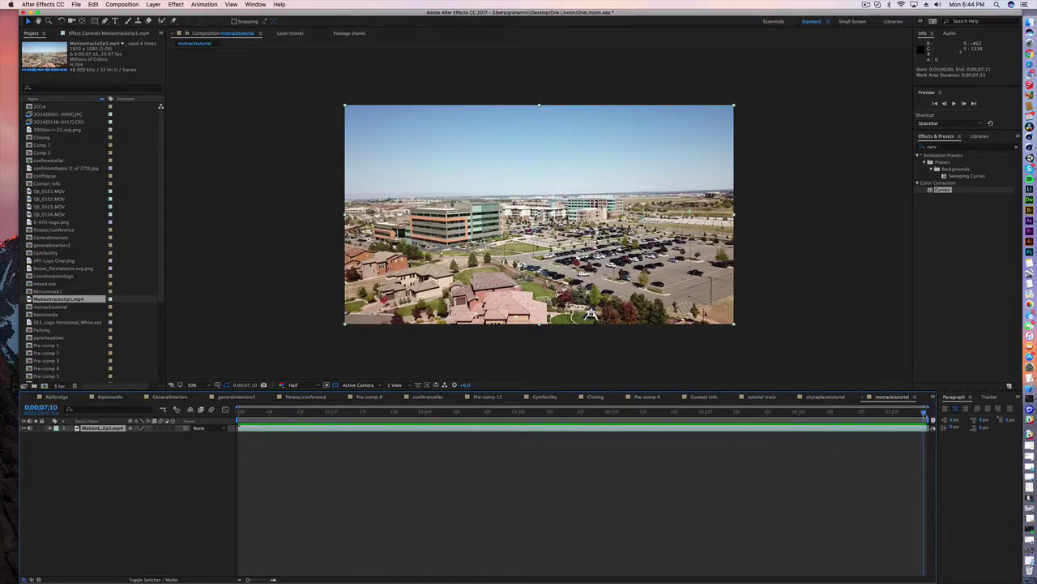
- Run Track Camera on the Motiontrackclip1.mp4 layer
key(space)
click(989, 396)
click(961, 409)
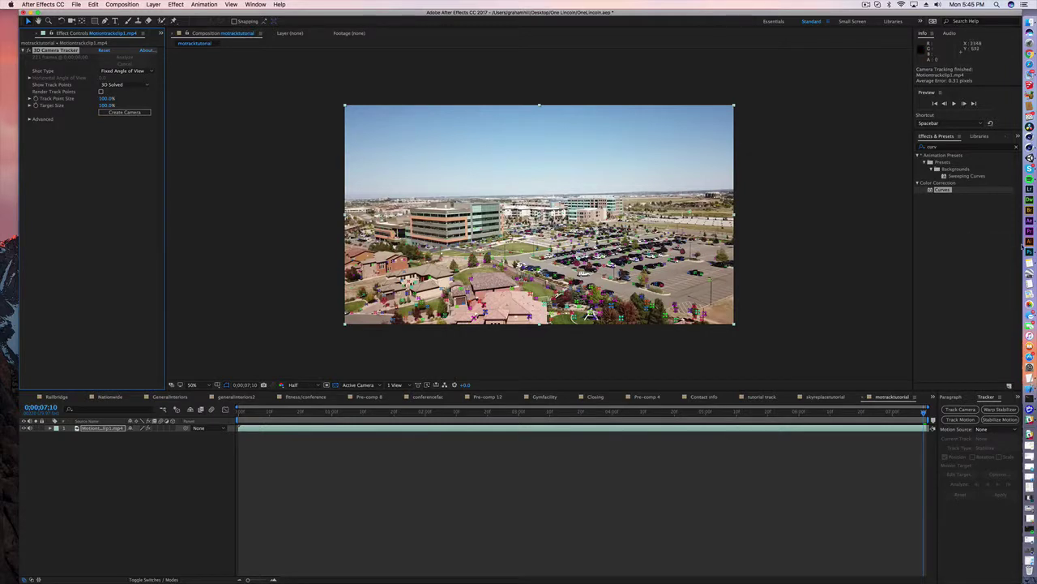
- Display the clip's 3D track points and, at the first frame, create a null and camera from a point near the horizon's left end
click(105, 428)
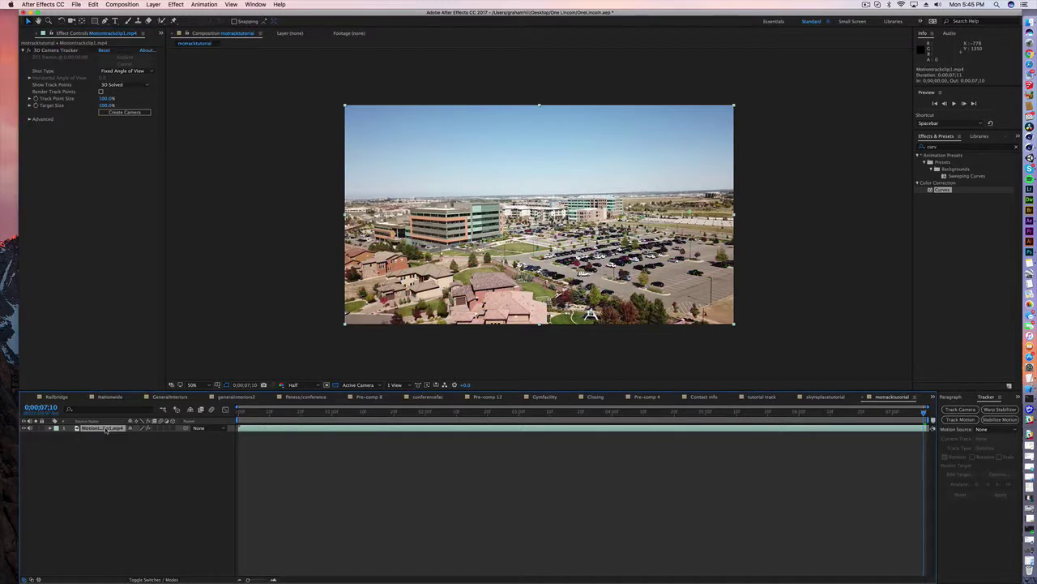
click(61, 55)
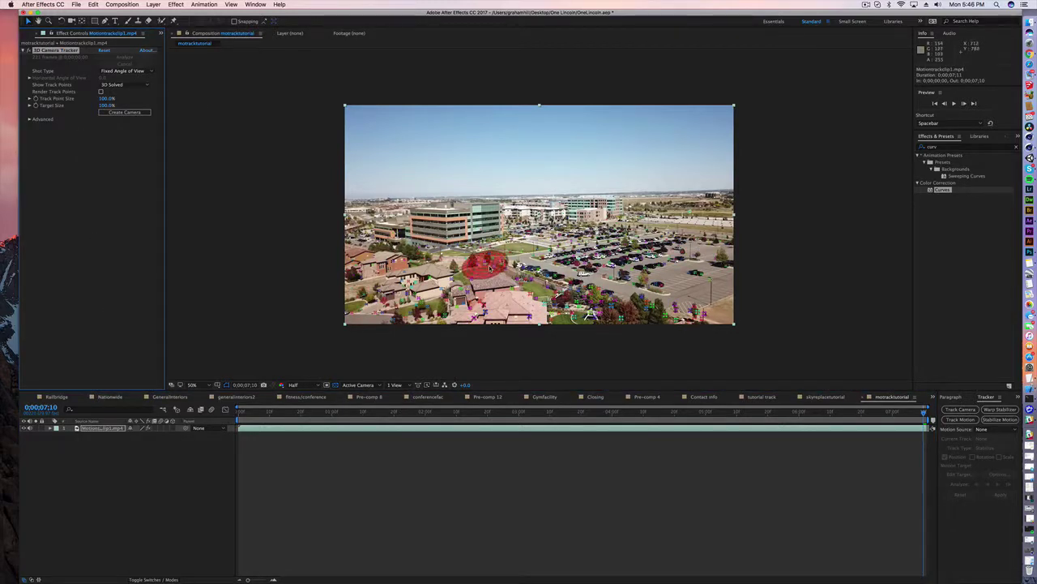
click(459, 407)
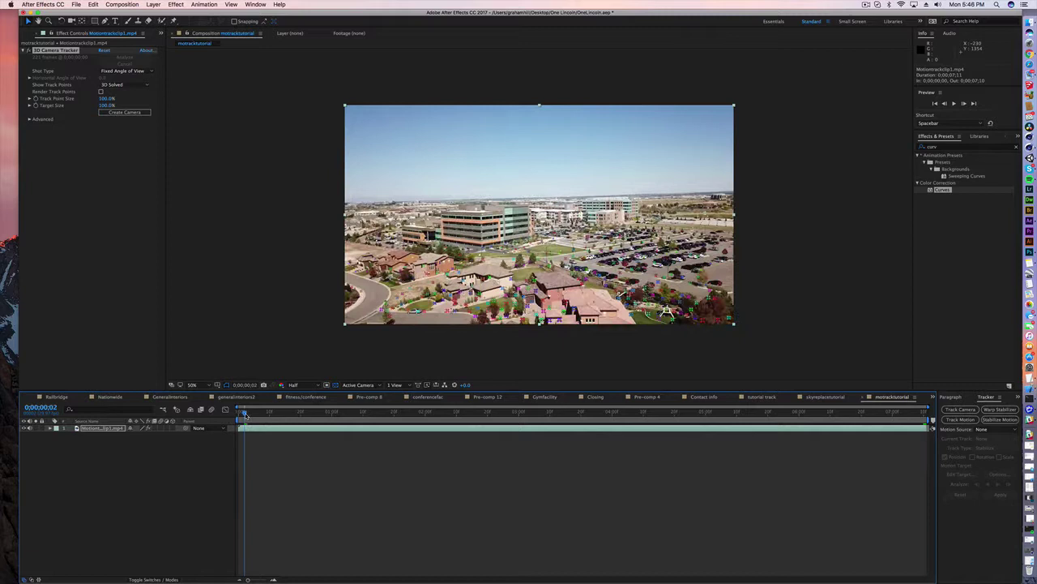
drag(459, 402, 239, 405)
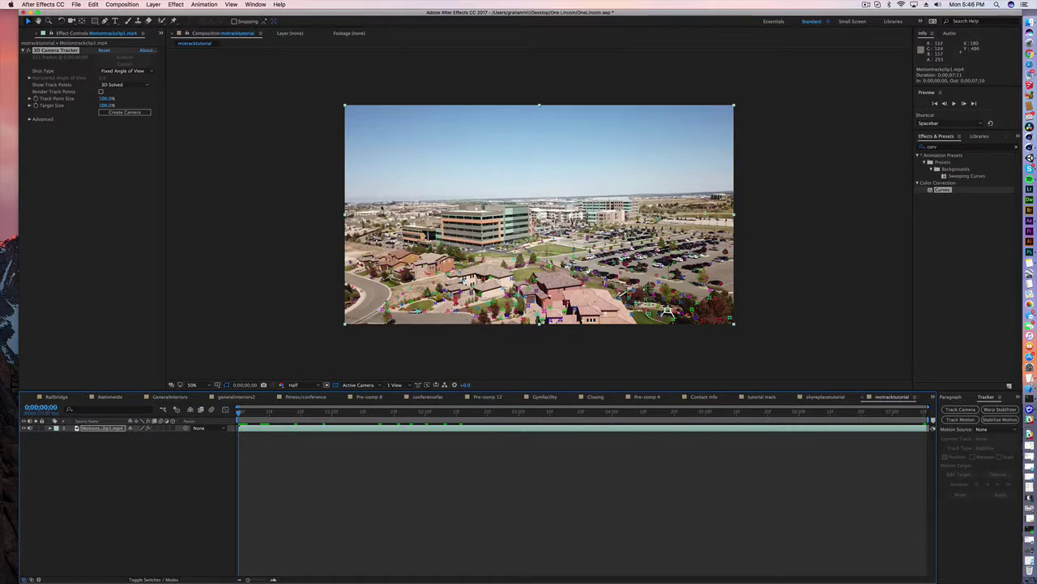
right_click(381, 207)
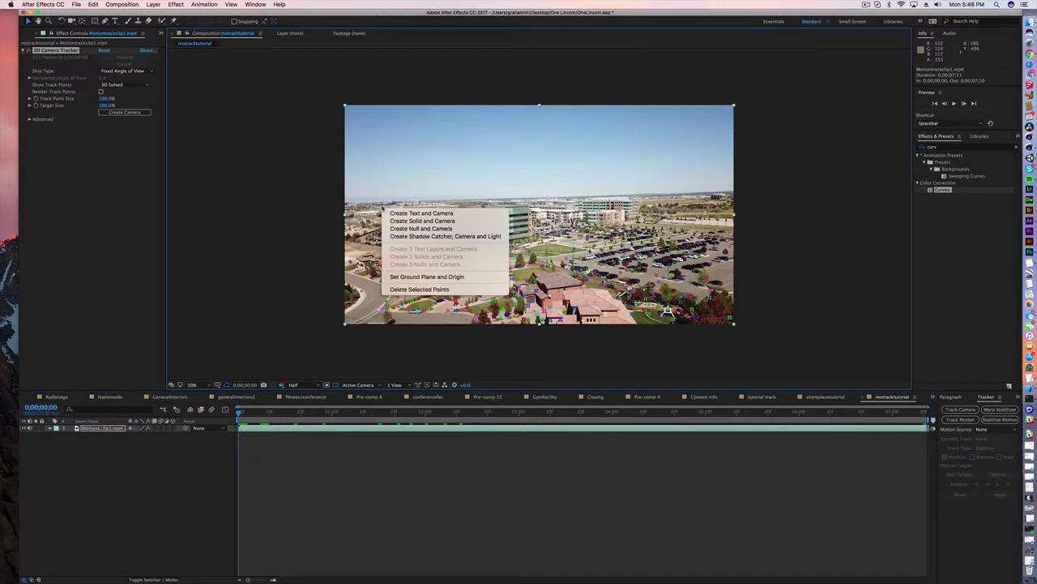
click(409, 229)
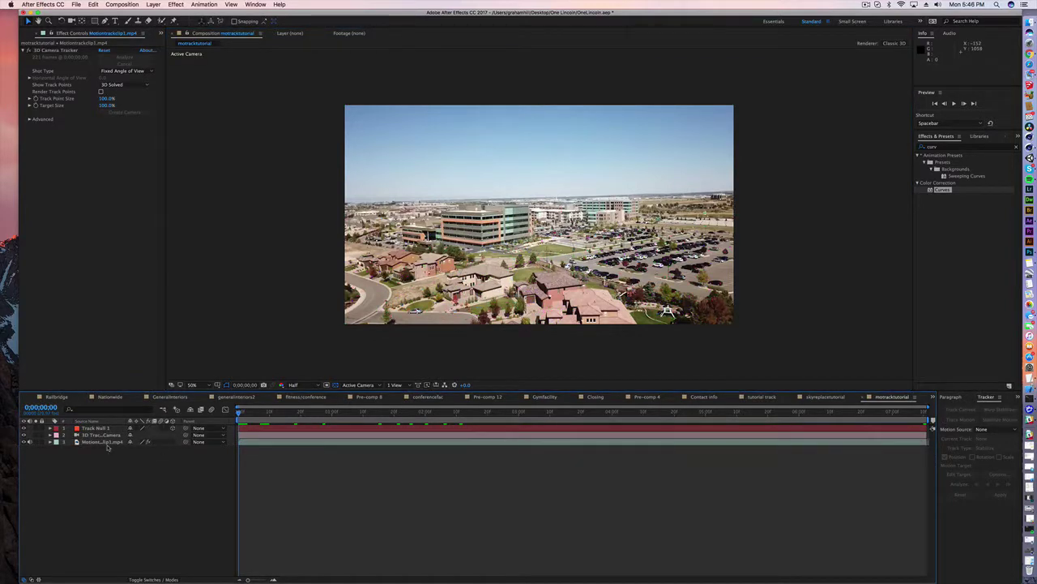
- Select Track Null 1 and play through the footage to check how well it follows the horizon
click(97, 428)
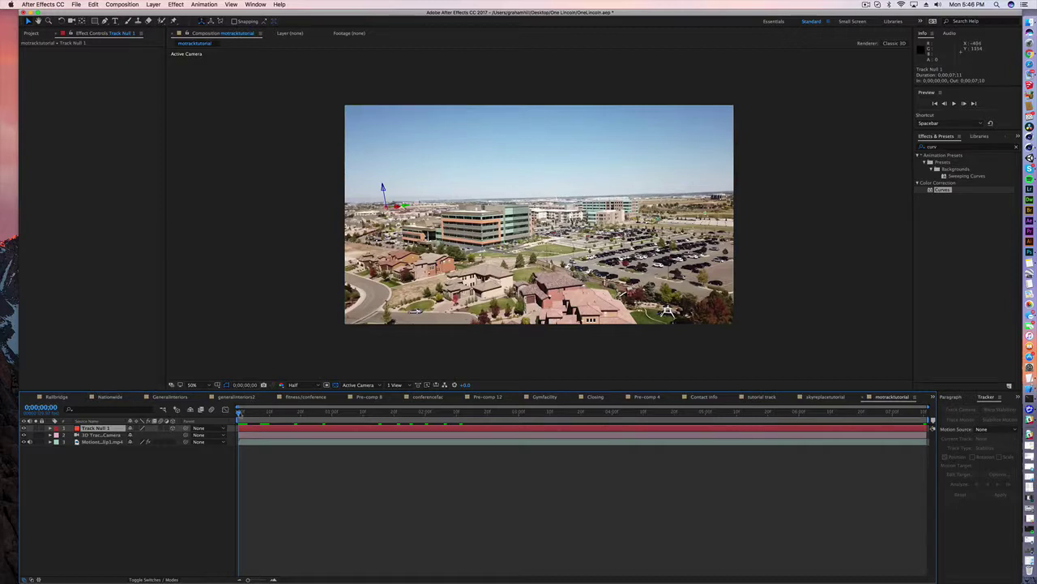
drag(241, 412, 308, 413)
key(space)
- Draw a closed four-point Pen mask around the sky on the Motiontrackclip1.mp4 layer, with its lower edge along the horizon
click(109, 441)
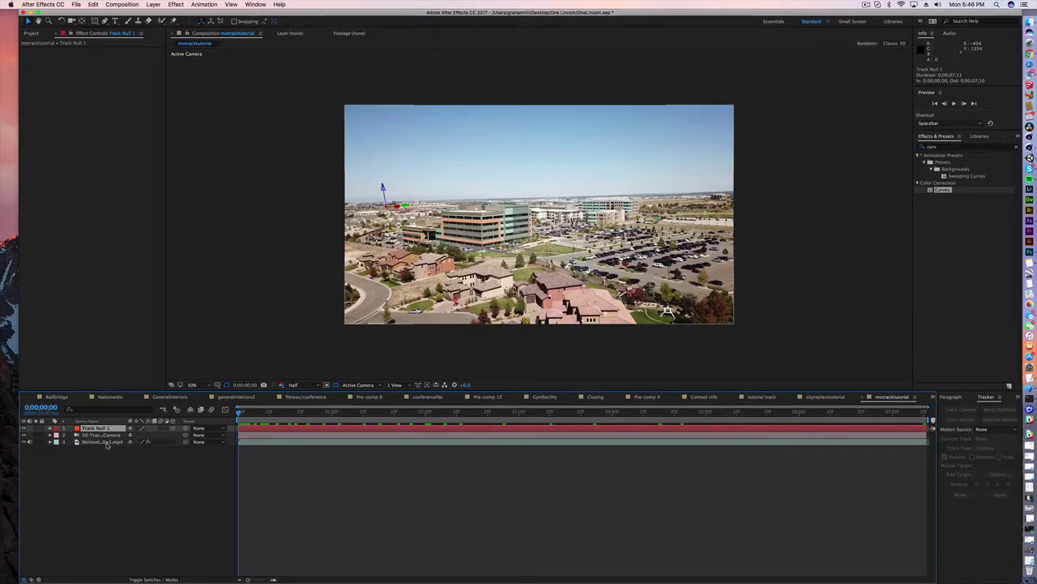
click(105, 21)
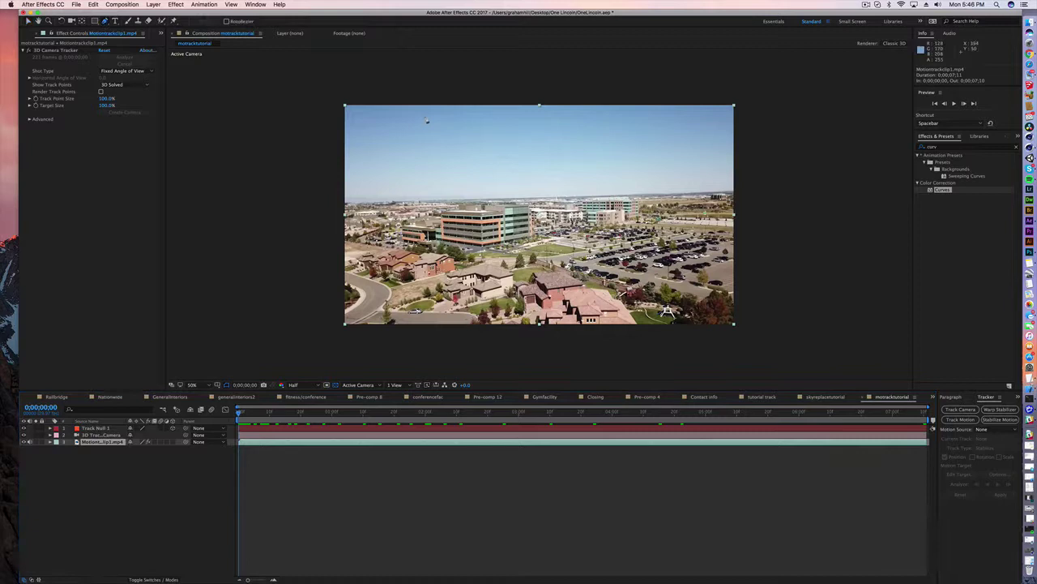
click(327, 86)
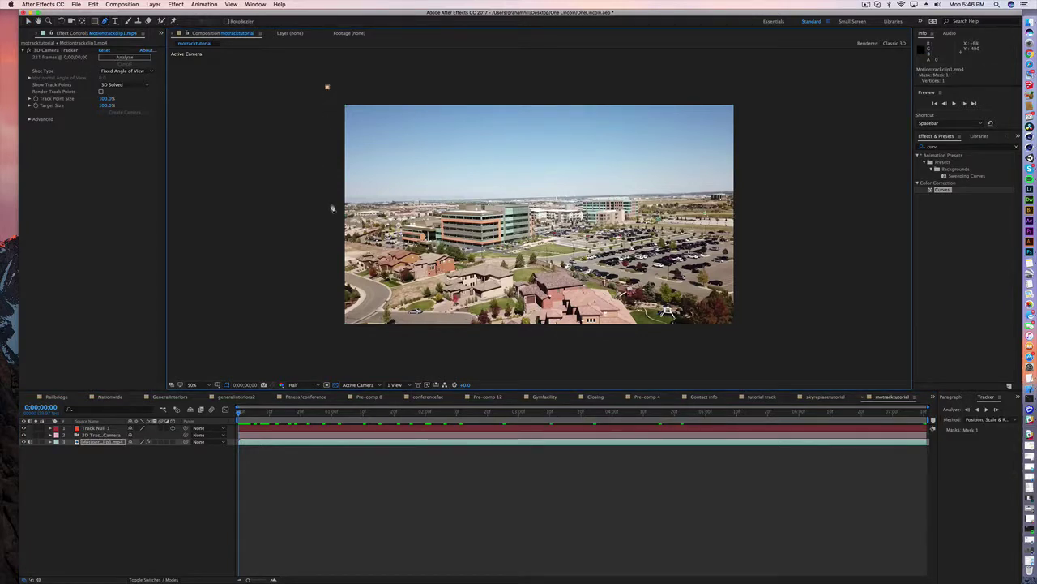
click(329, 202)
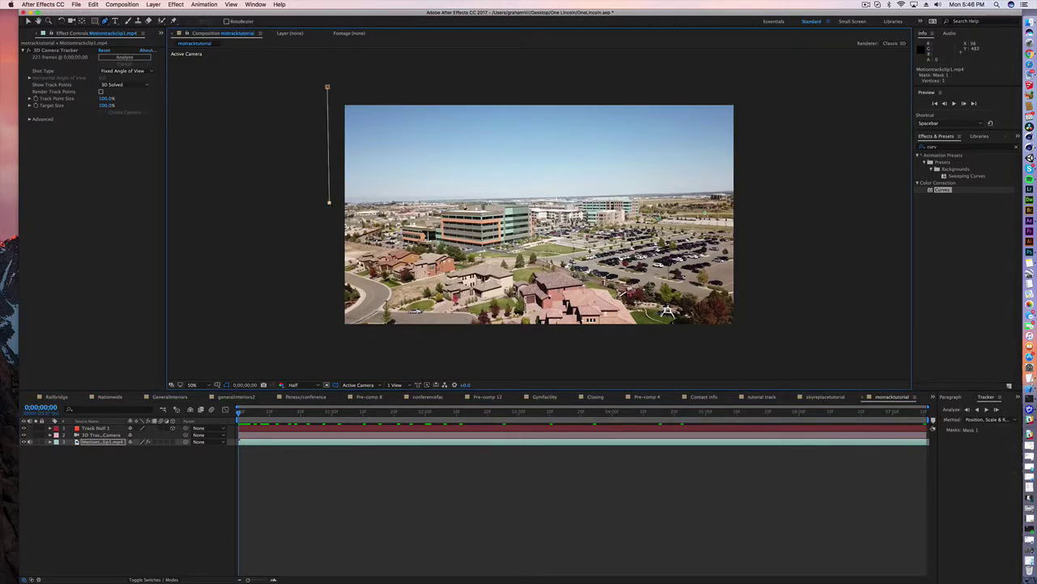
click(750, 192)
click(748, 89)
click(328, 88)
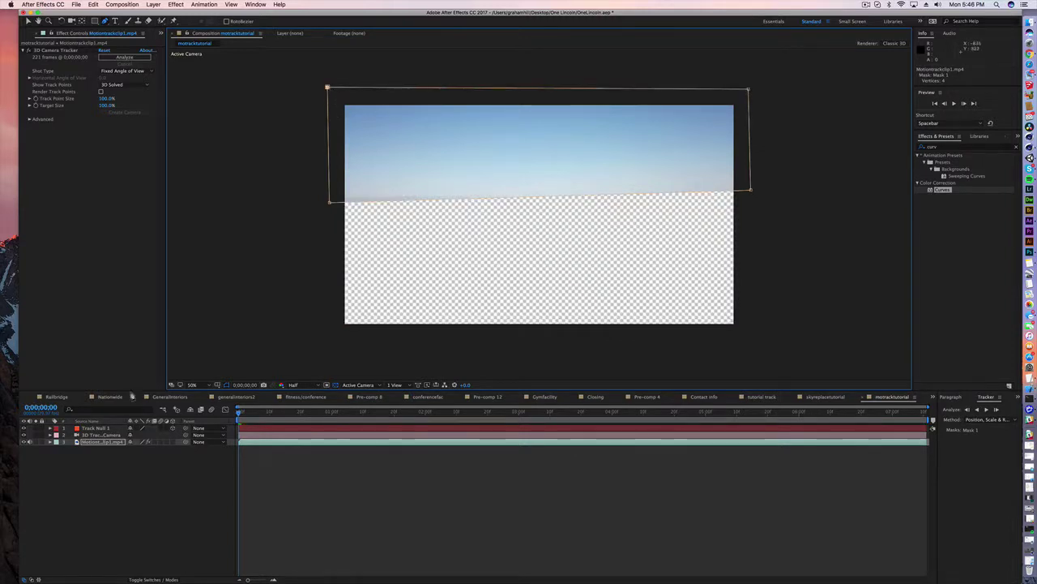
- Invert Mask 1 on the footage layer so the sky is cut out, and deselect the layer
click(50, 442)
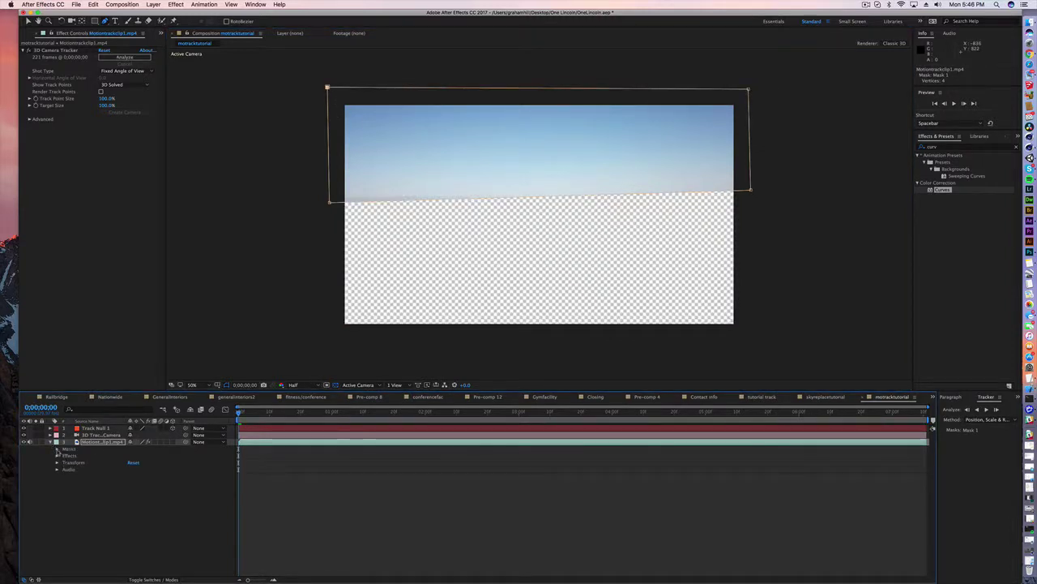
click(158, 455)
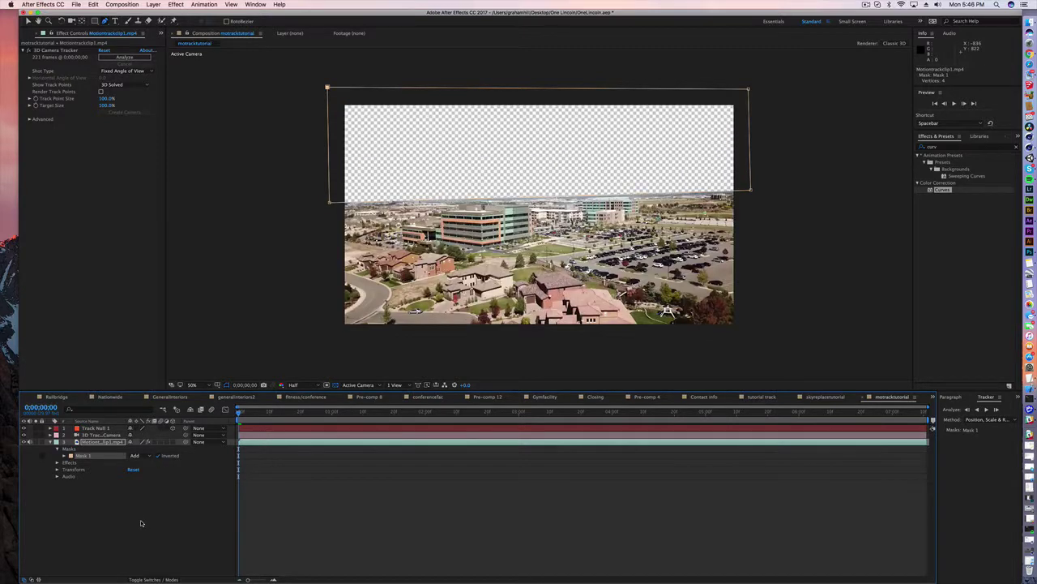
key(v)
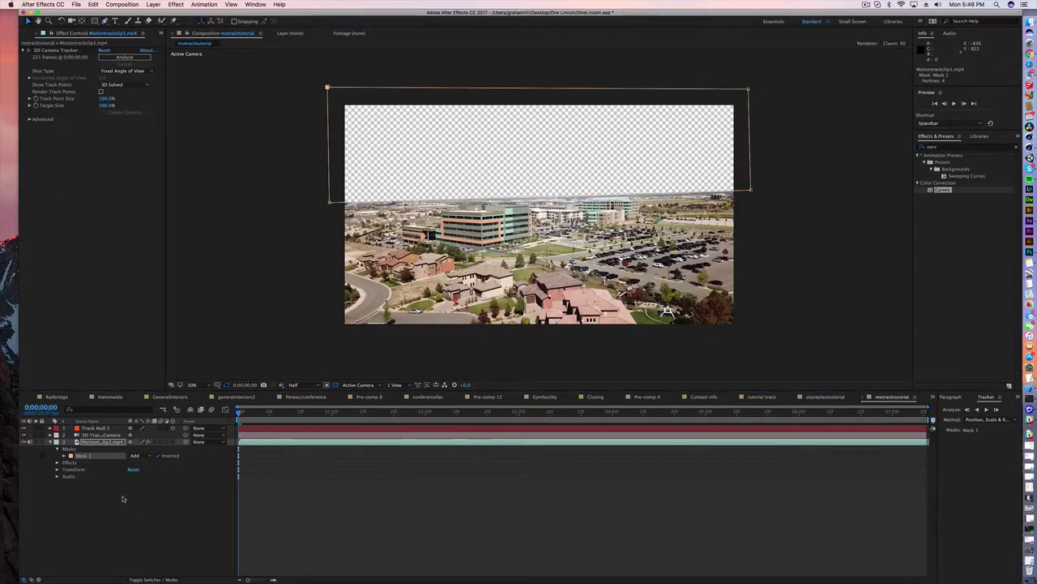
click(124, 497)
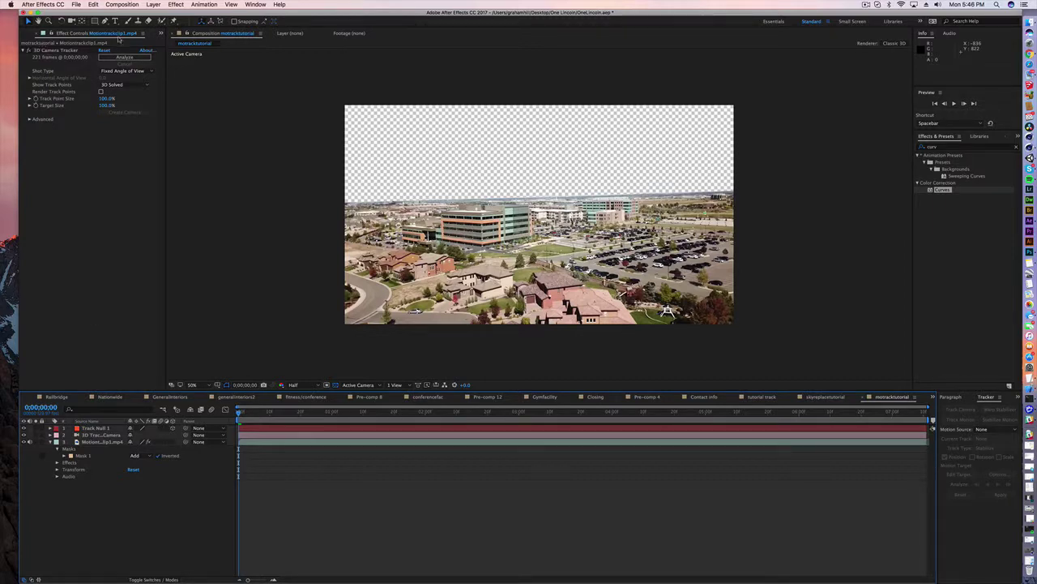
- Place skyreplace.jpeg from the project beneath the masked footage layer in the timeline
click(160, 37)
click(178, 46)
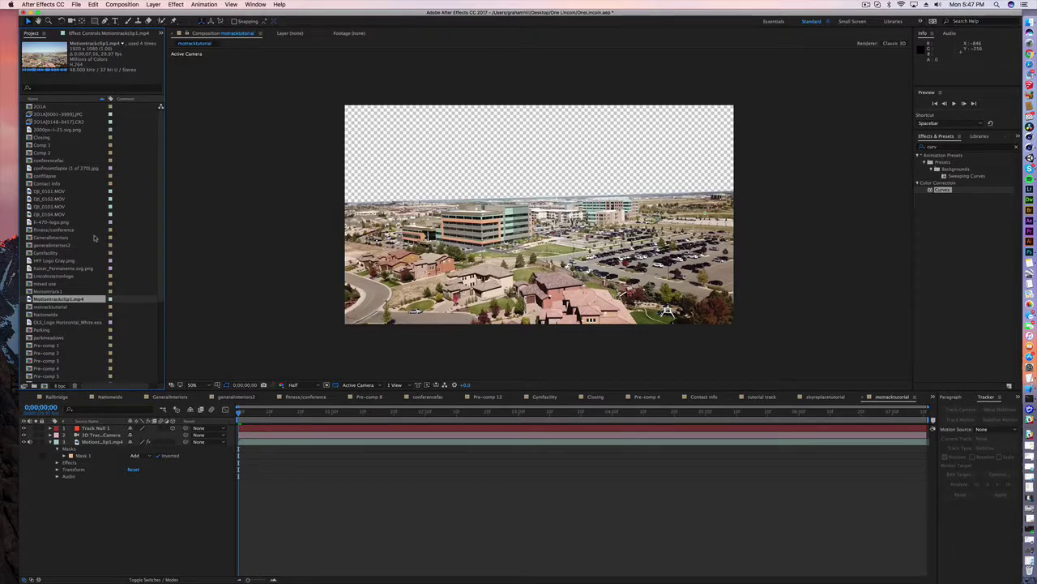
scroll(96, 236, down, 5)
click(48, 338)
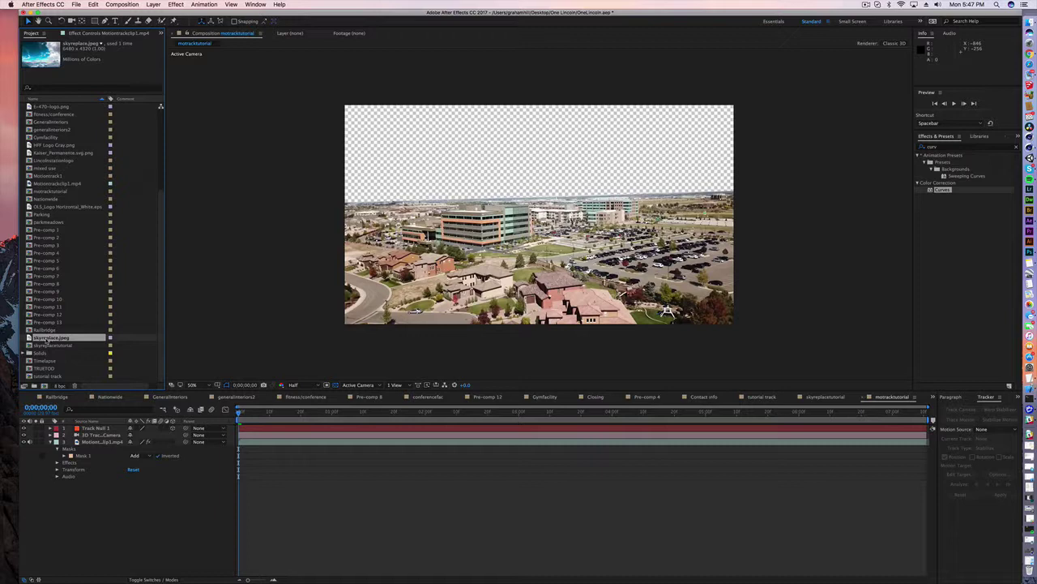
drag(47, 339, 114, 485)
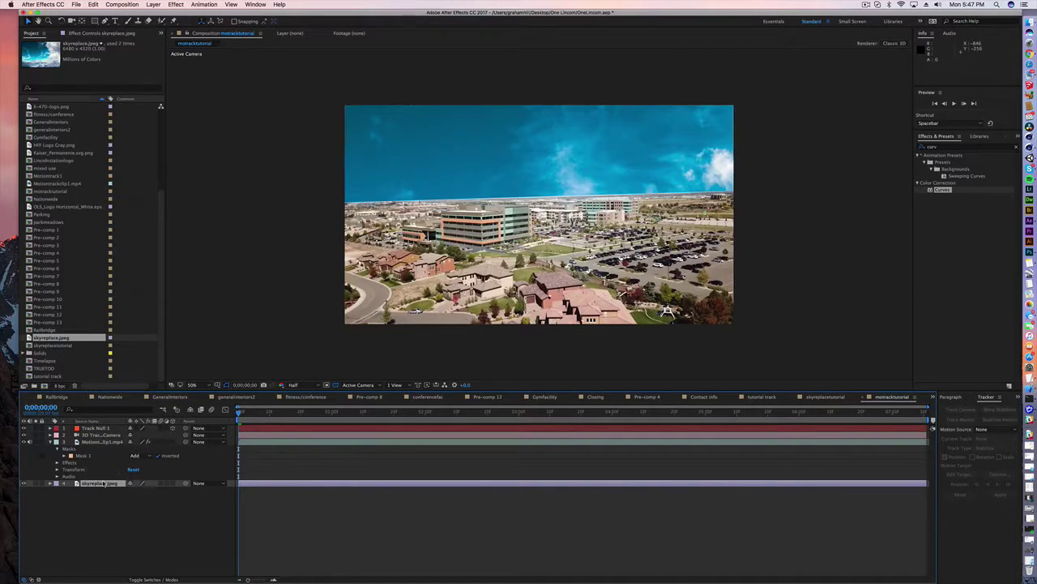
- Make the skyreplace.jpeg layer 3D and copy the Position value of Track Null 1 onto it
click(172, 483)
key(p)
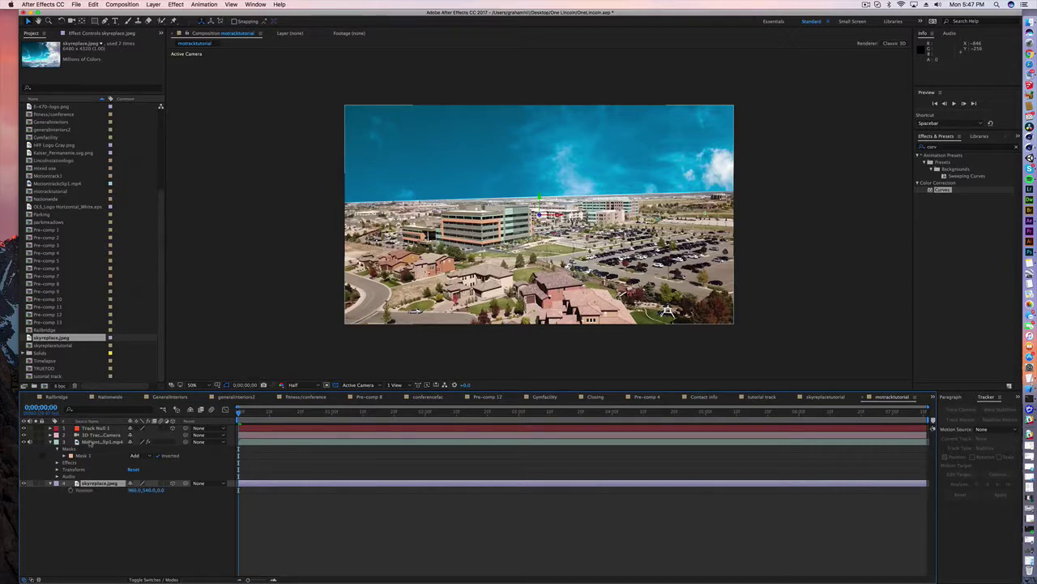
click(95, 429)
key(p)
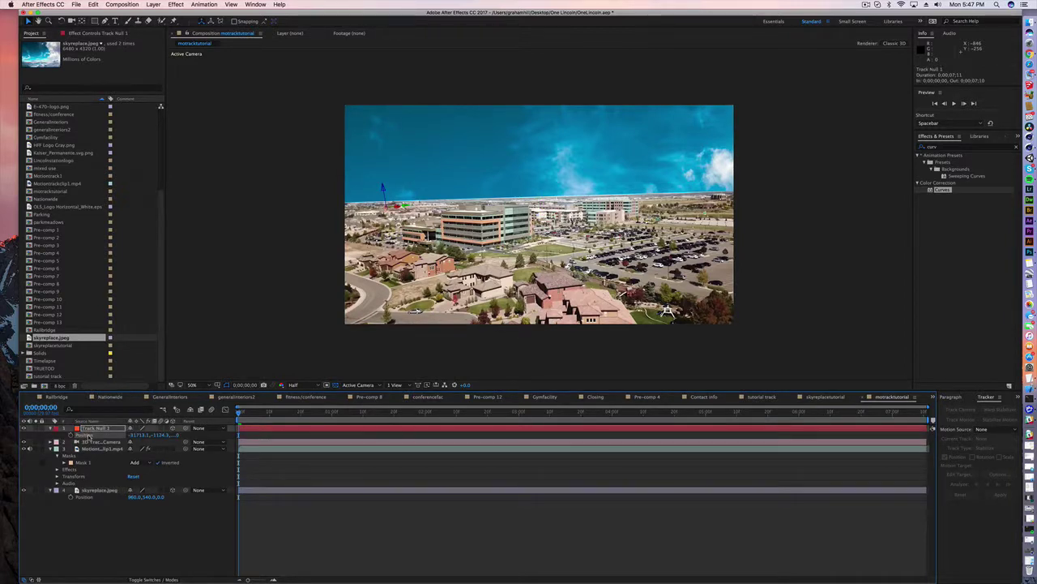
click(84, 496)
key(ctrl+v)
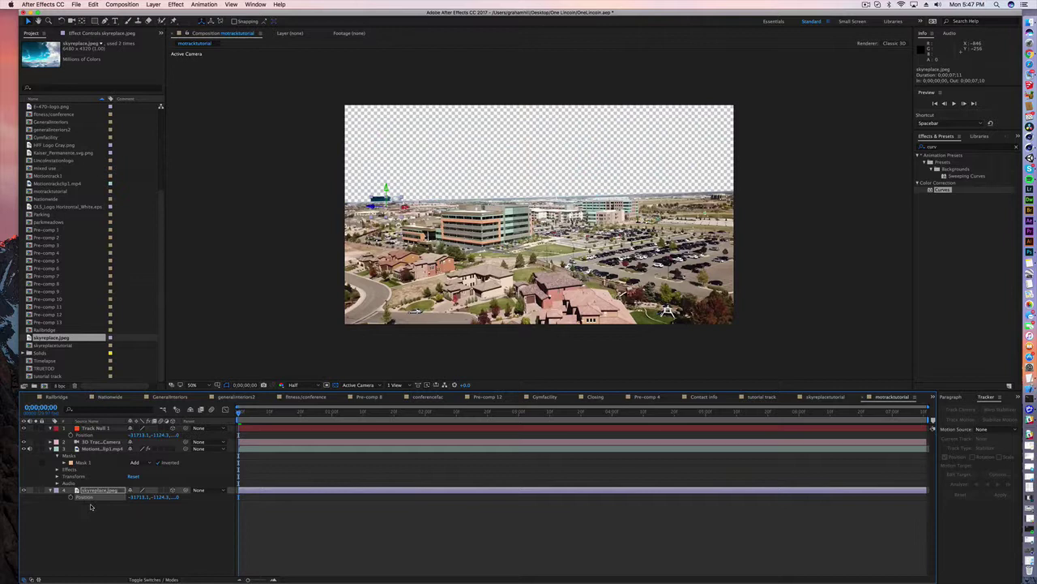
click(138, 535)
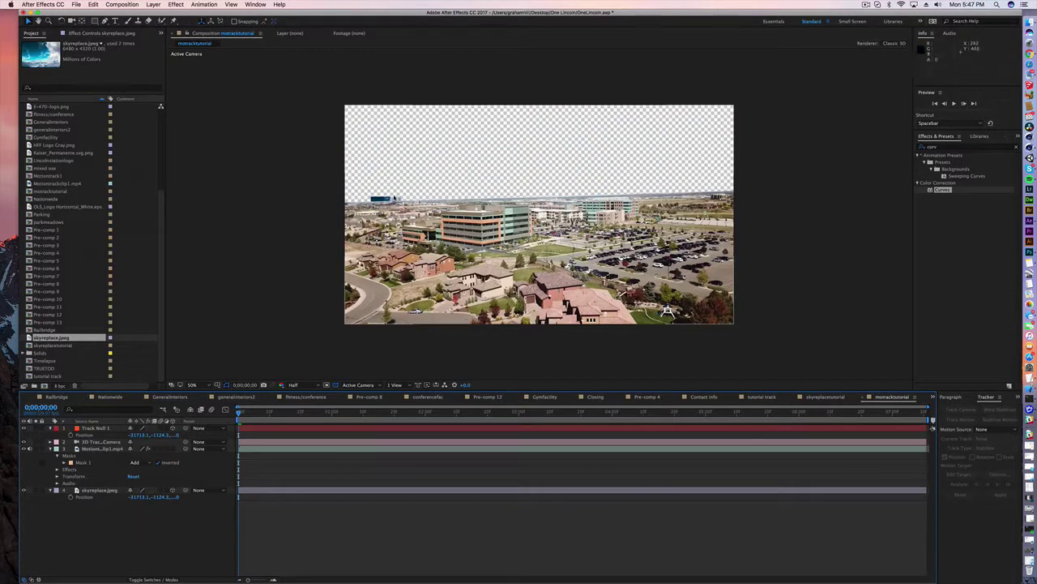
- Scale the skyreplace.jpeg layer up to about 1142%
click(100, 490)
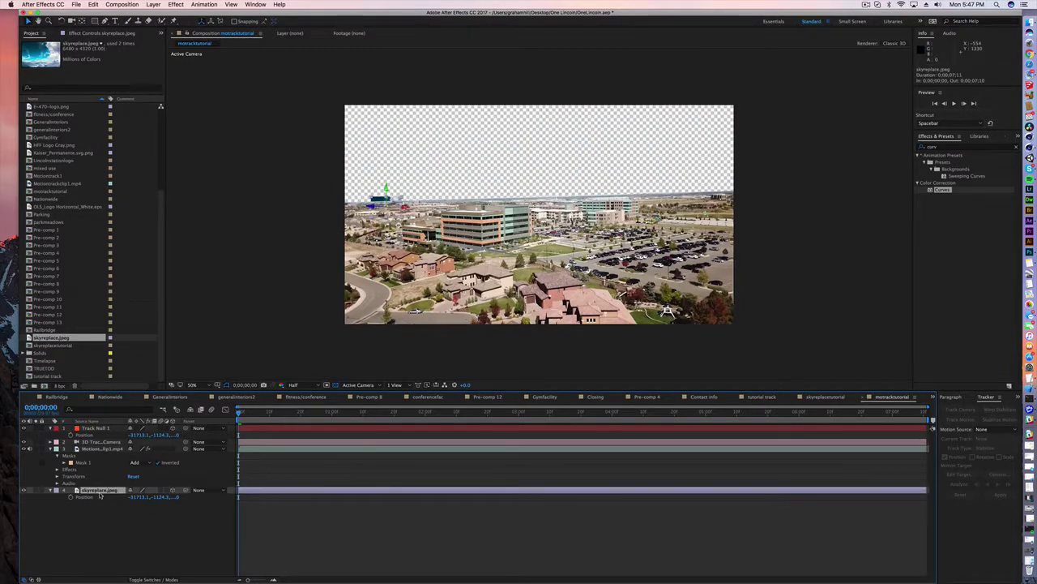
key(s)
drag(136, 497, 543, 494)
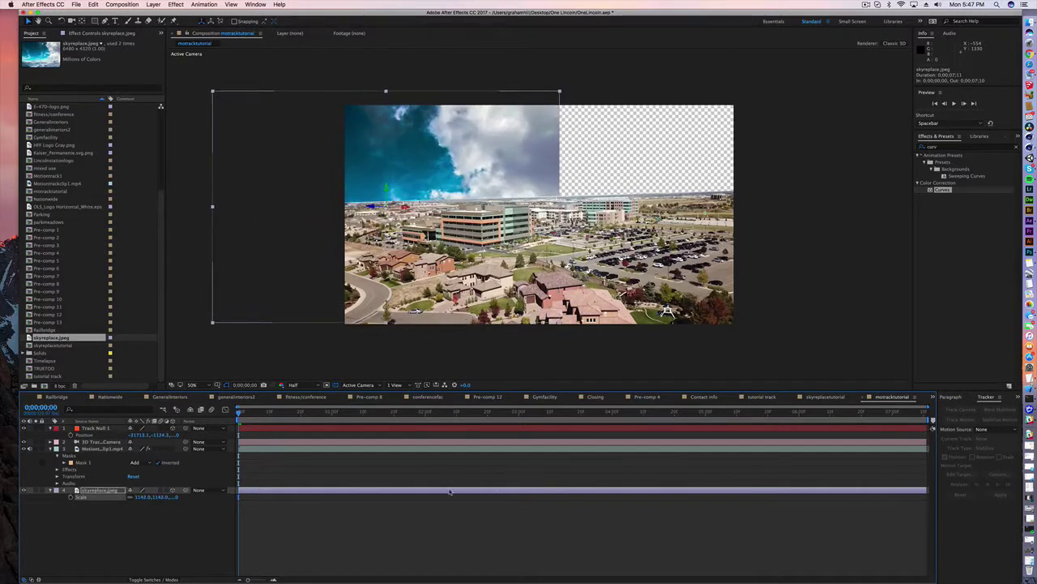
- Shift the skyreplace.jpeg layer's Anchor Point to about 355, 4538 so its lower clouds sit just above the horizon
click(108, 491)
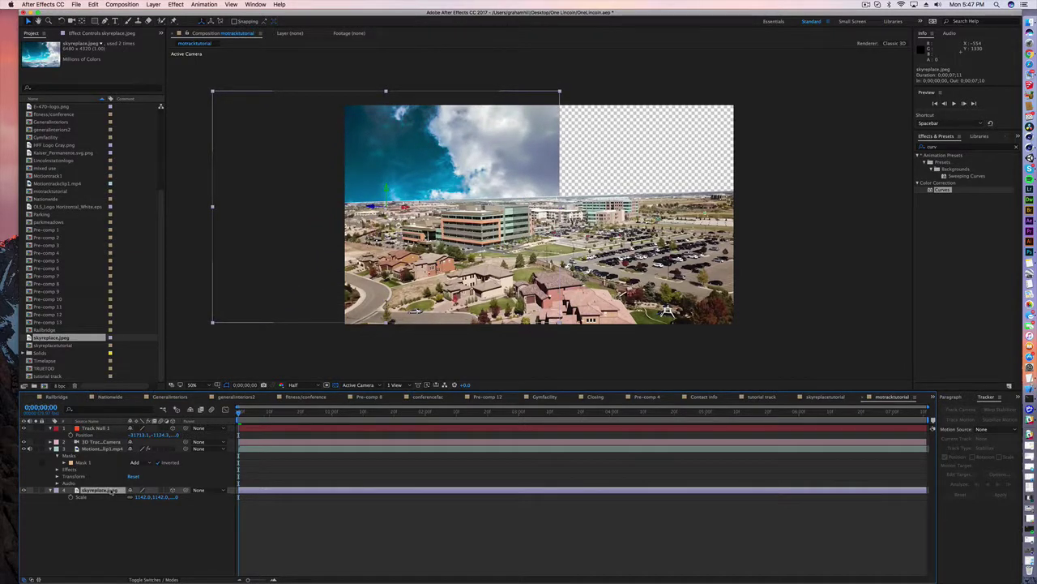
key(a)
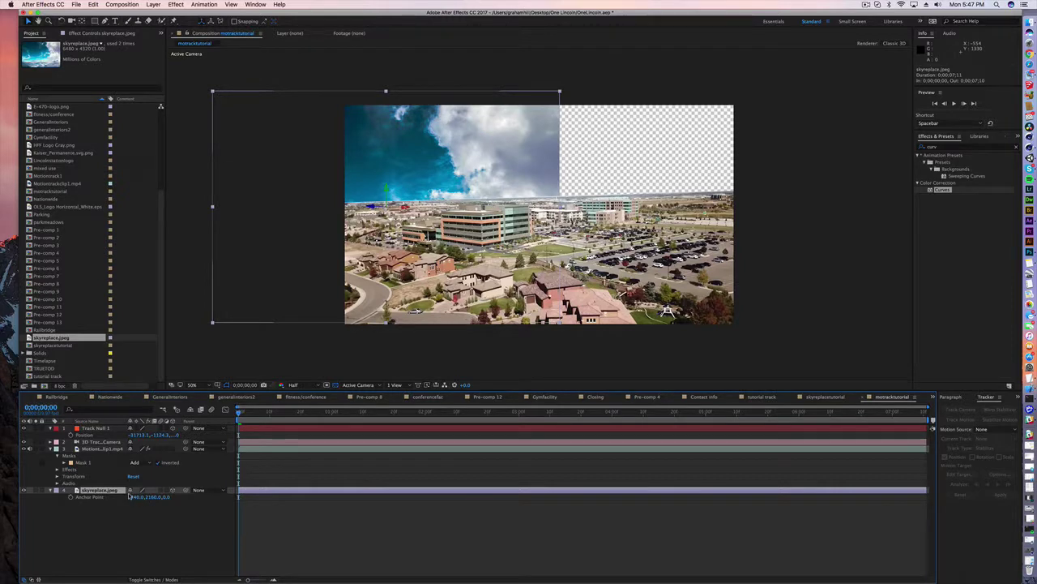
click(134, 496)
drag(134, 496, 71, 499)
drag(139, 499, 119, 498)
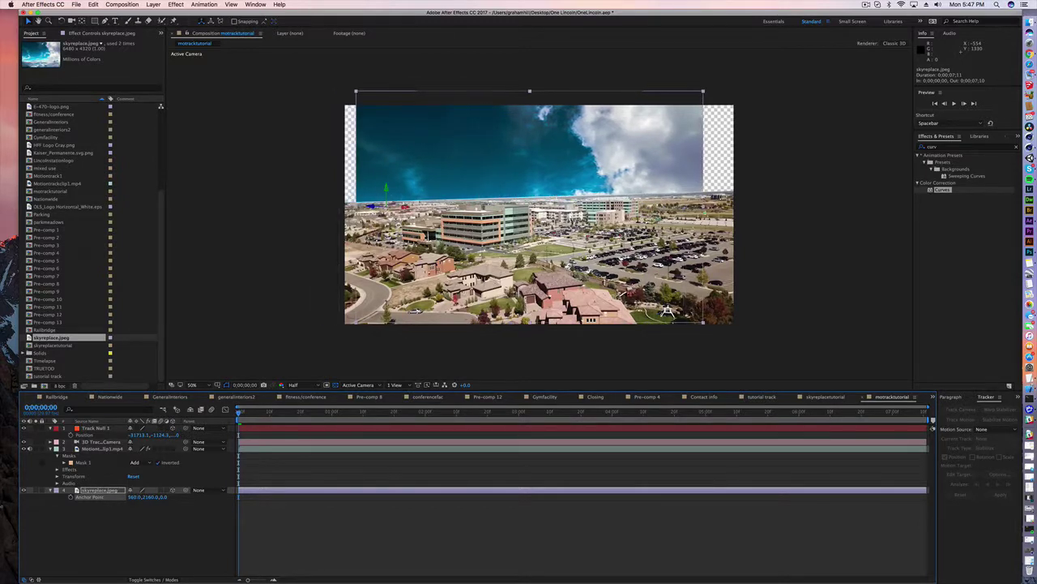
drag(146, 496, 343, 464)
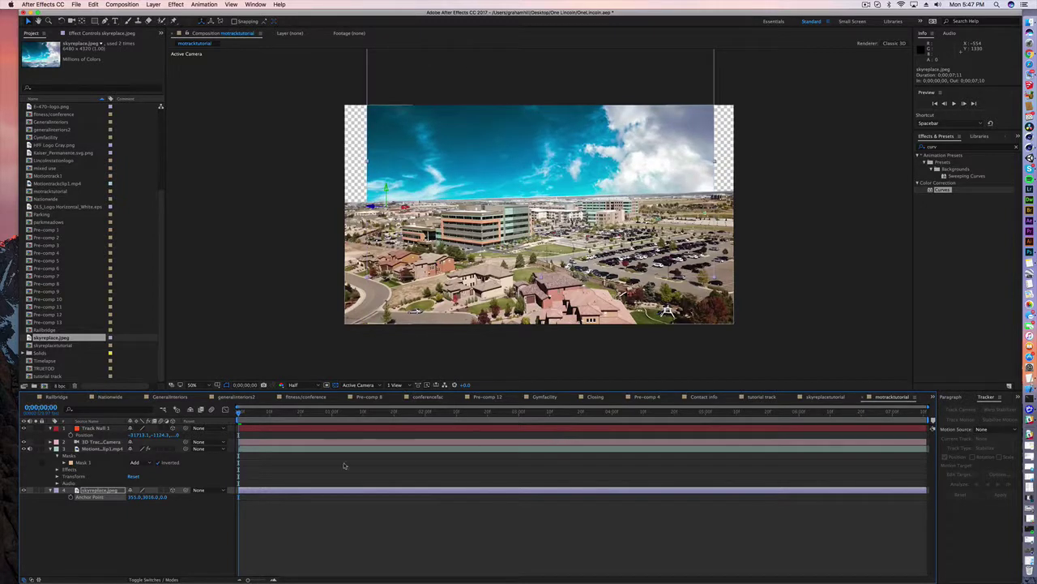
drag(150, 497, 731, 406)
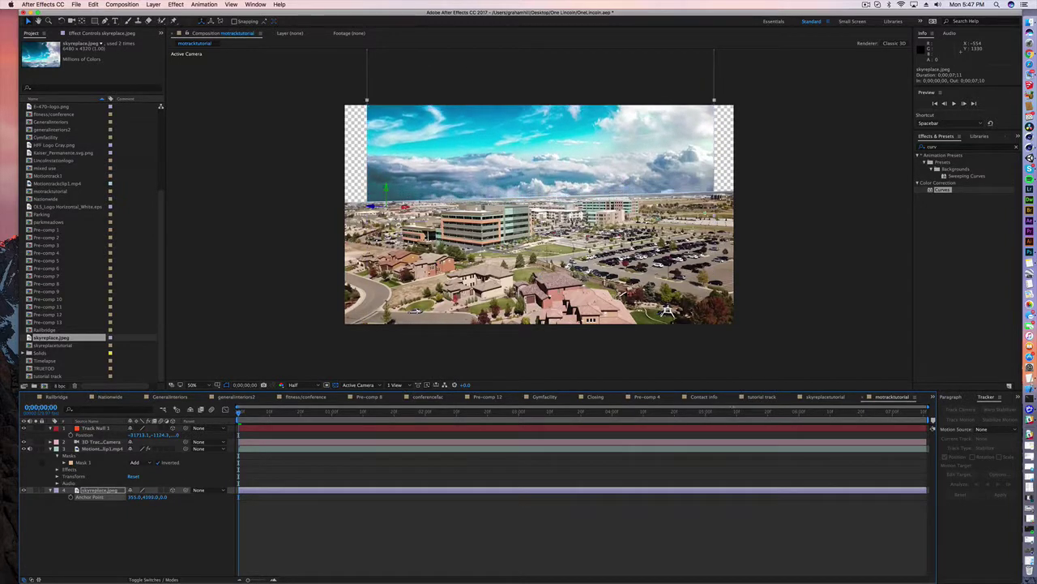
drag(1031, 158, 829, 379)
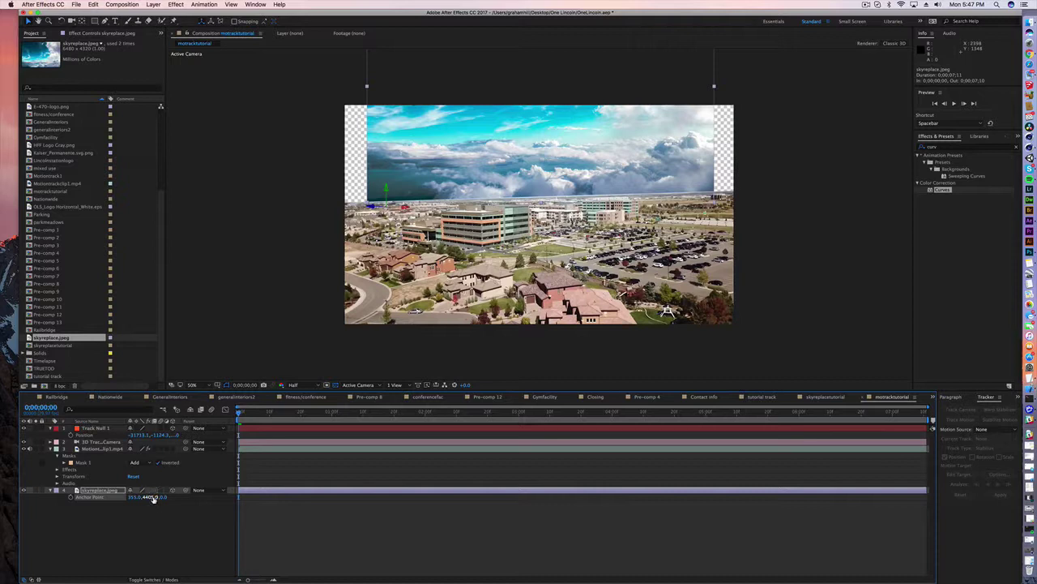
drag(152, 497, 239, 481)
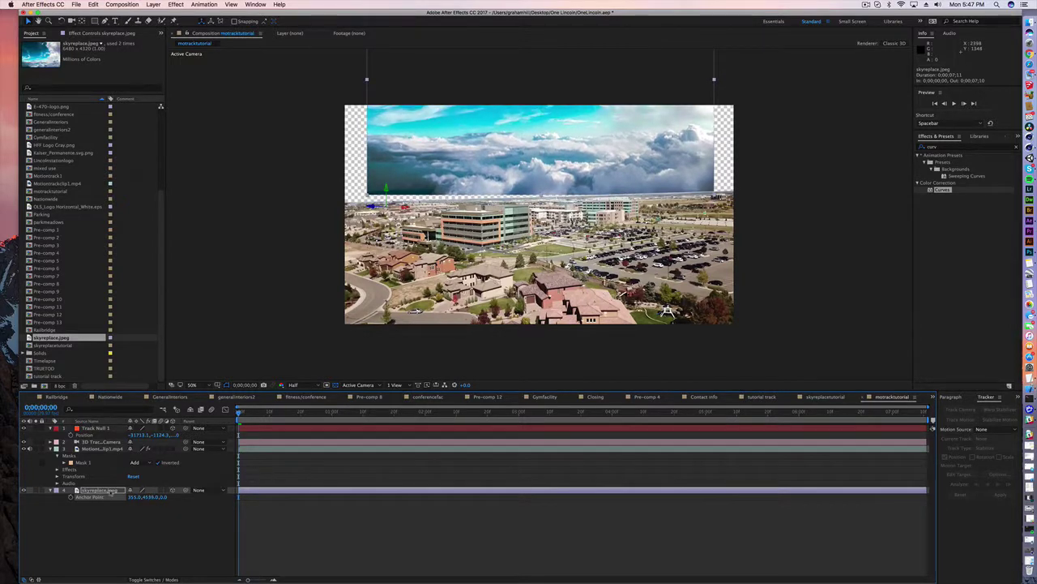
- Scale the skyreplace.jpeg layer to 1454% and move its Anchor Point to about 1128, 4503 so it spans the frame
key(s)
drag(139, 498, 203, 498)
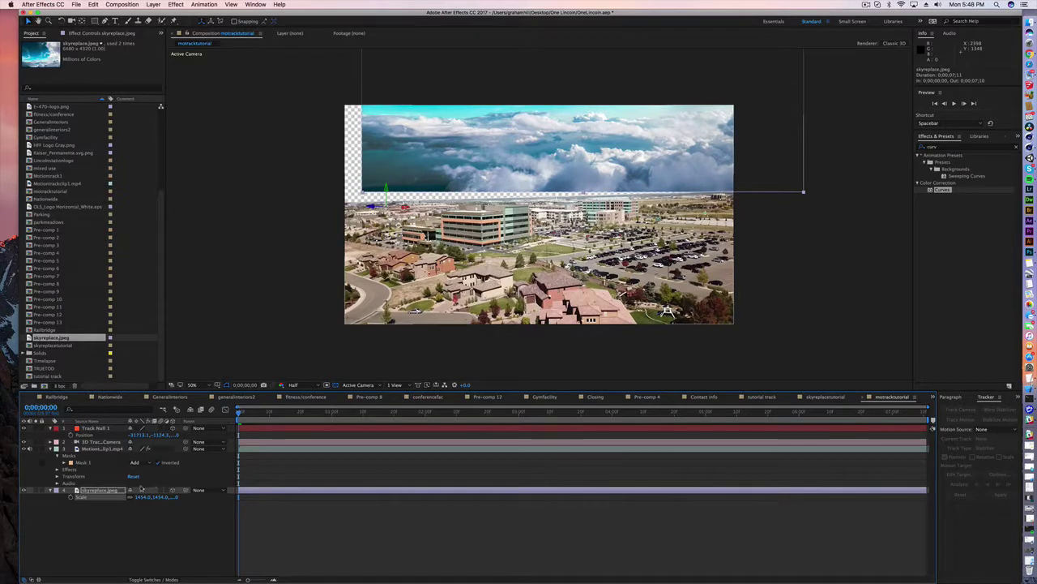
key(a)
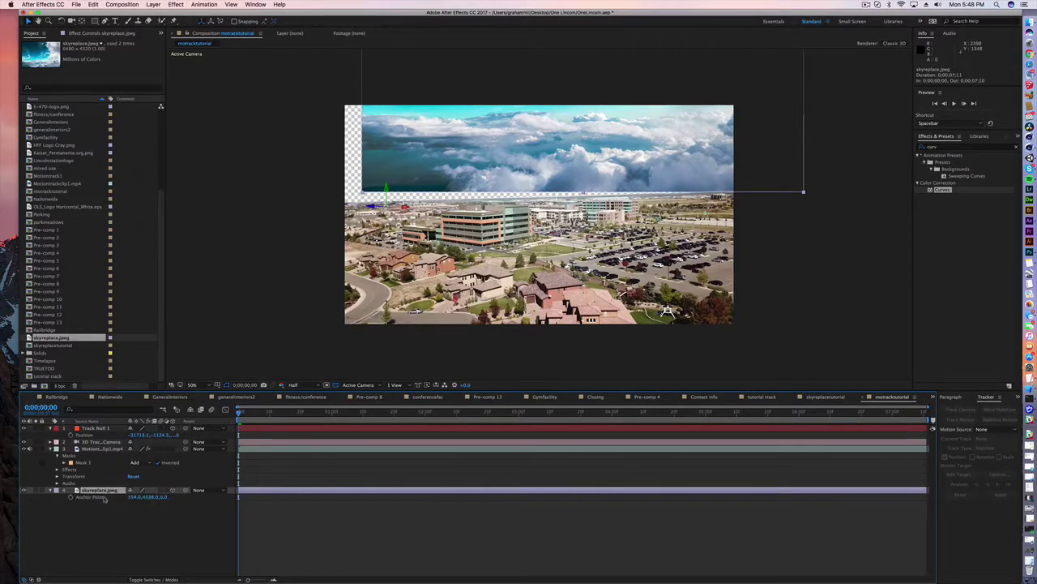
drag(137, 498, 216, 498)
drag(453, 496, 447, 497)
drag(154, 499, 121, 507)
- Set the skyreplace.jpeg layer's Z Rotation to -1° to match the tilt of the horizon
click(98, 491)
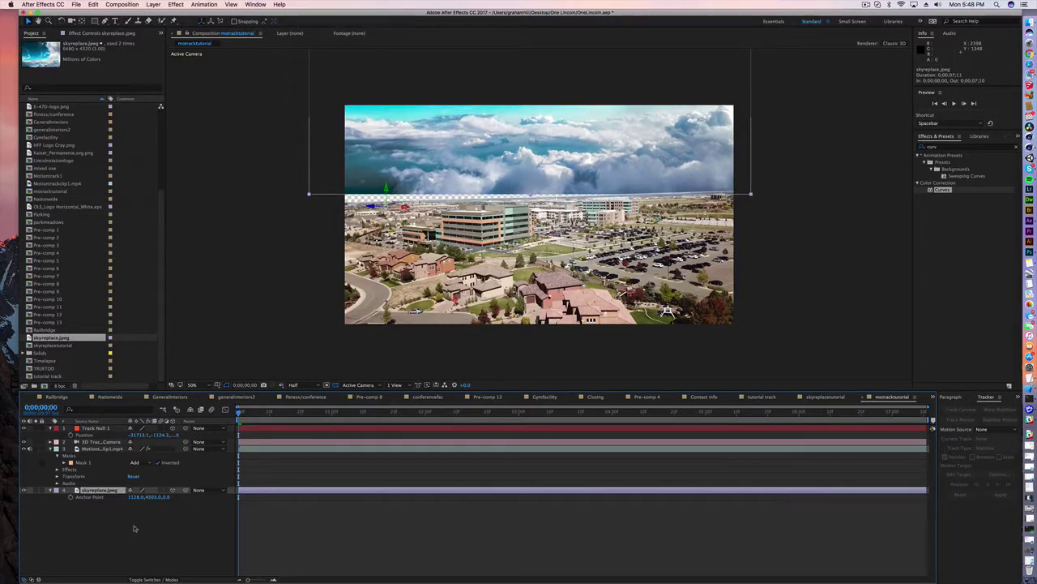
key(r)
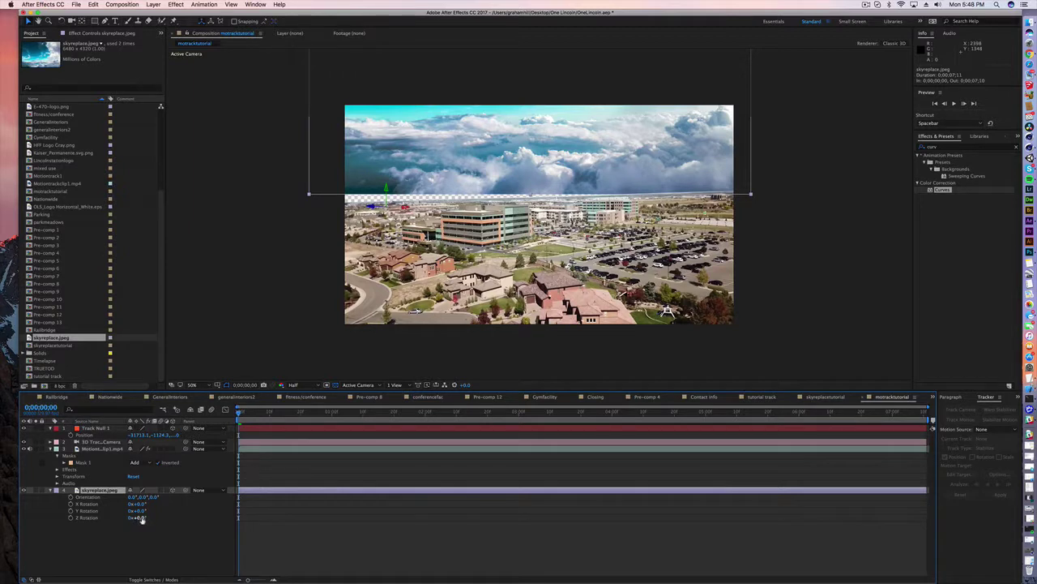
mouse_move(142, 519)
mouse_down()
mouse_move(166, 520)
mouse_move(138, 517)
mouse_up()
key(Return)
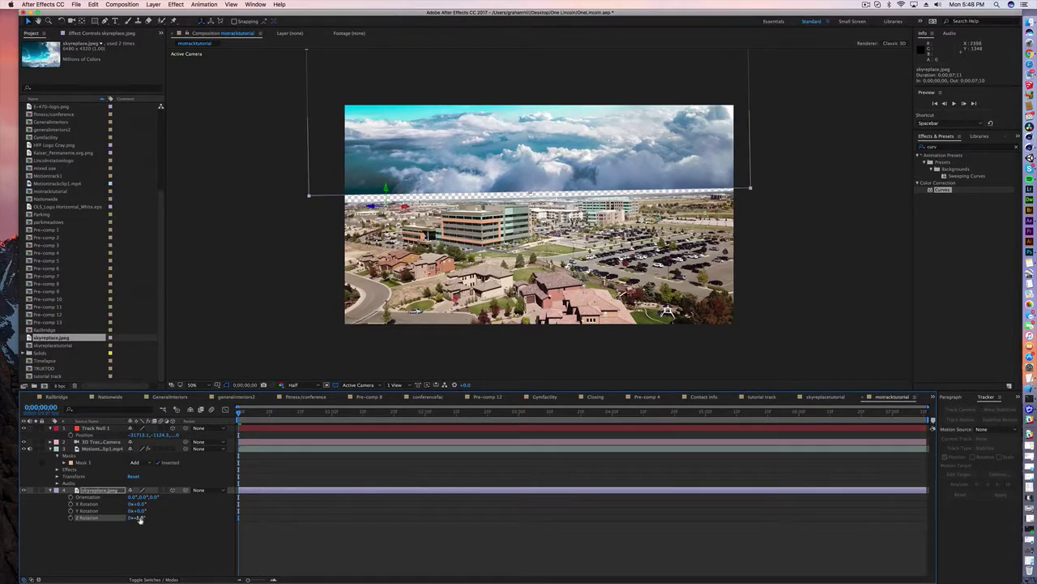
click(142, 537)
- Lower the sky image to the horizon by setting its Anchor Point Y to about 4436, and deselect the layer
click(101, 491)
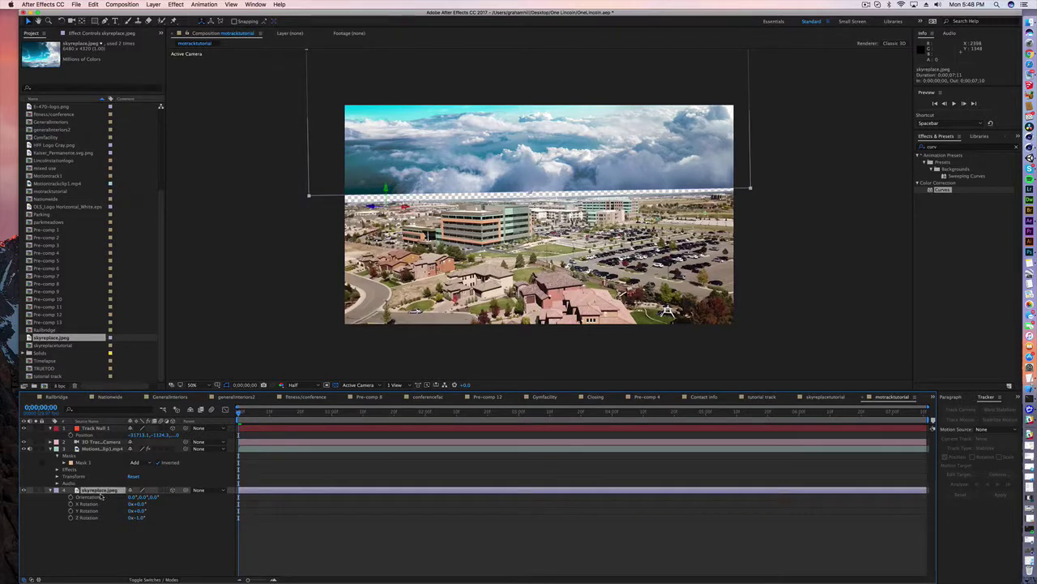
key(a)
drag(147, 498, 136, 532)
click(136, 531)
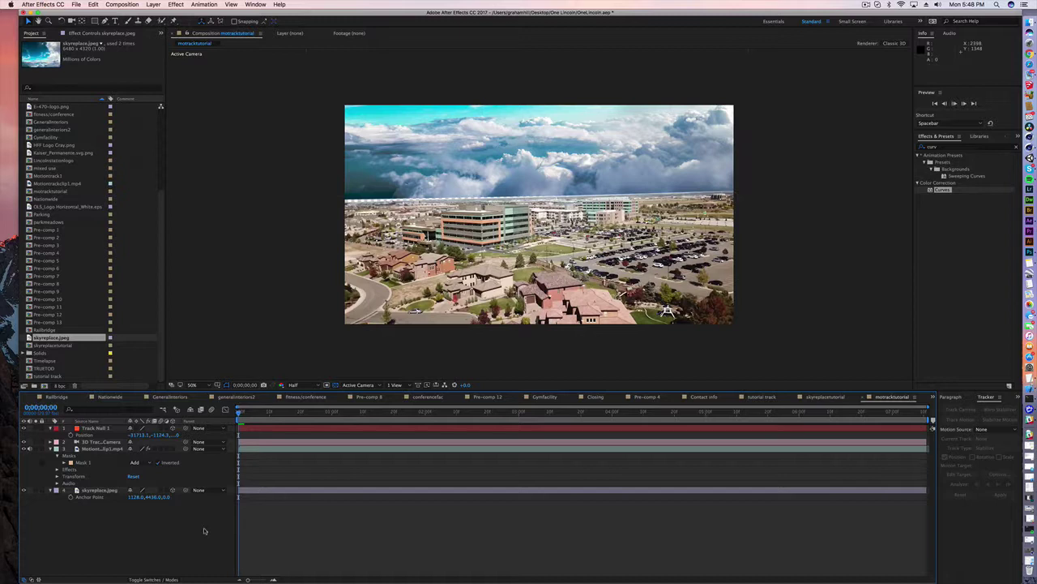
- Play back the composition to check the sky's motion, and return to the first frame
key(space)
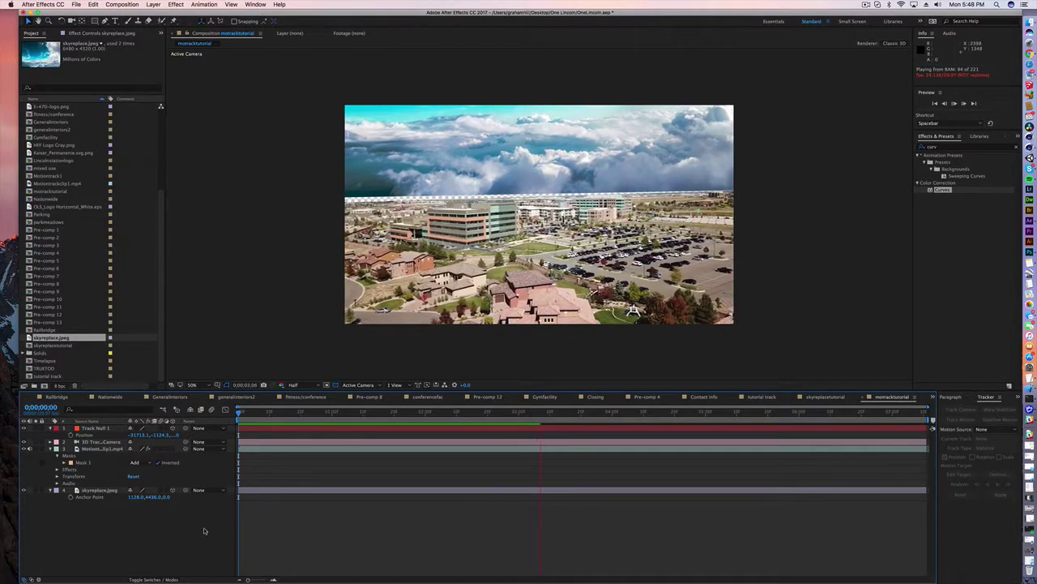
key(space)
key(Home)
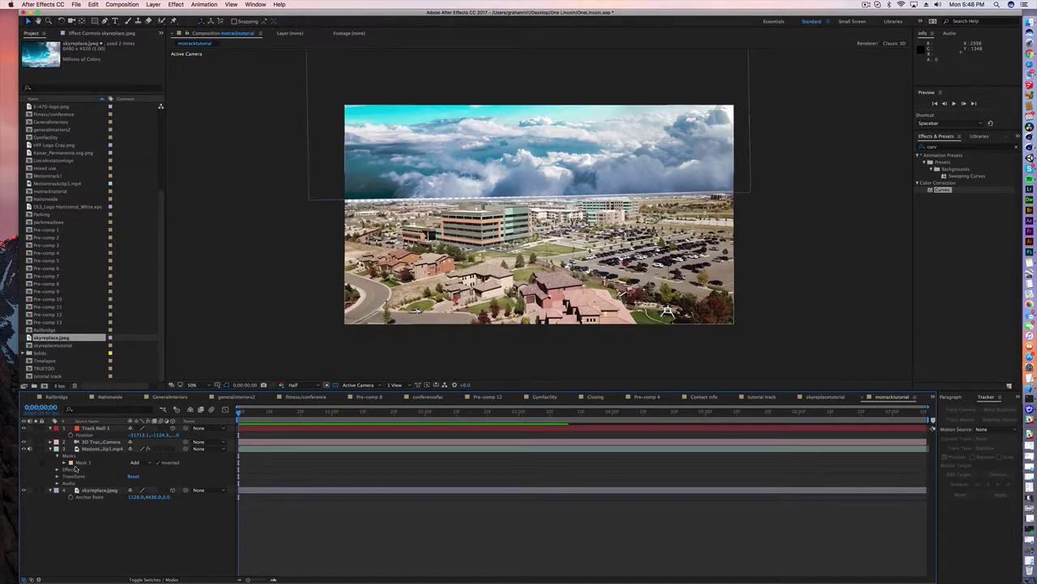
- Set Mask 1's feather to 149 pixels and its expansion to about -109 pixels, and preview the blend
click(65, 463)
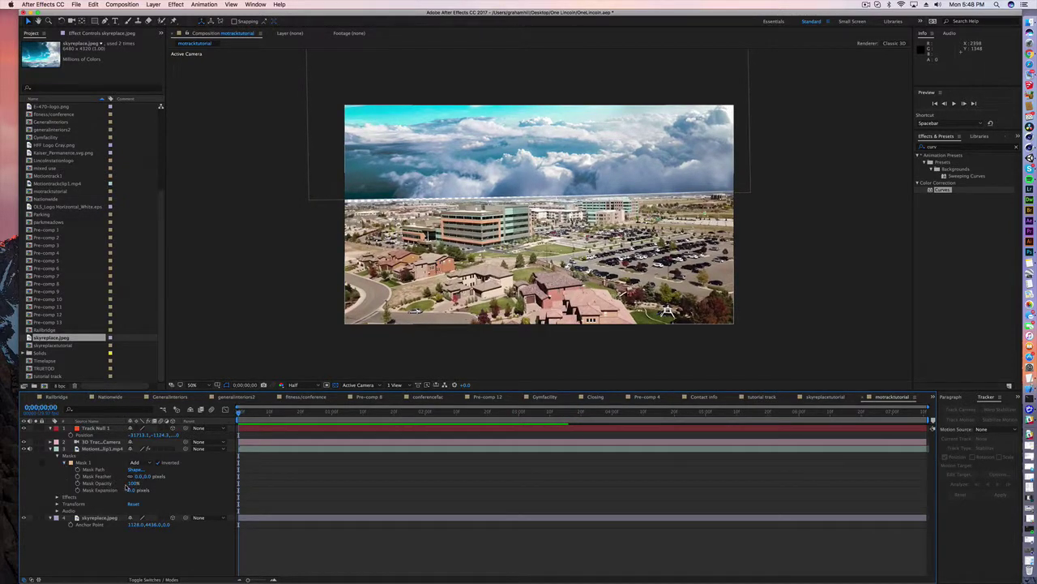
drag(139, 475, 199, 477)
drag(134, 491, 87, 488)
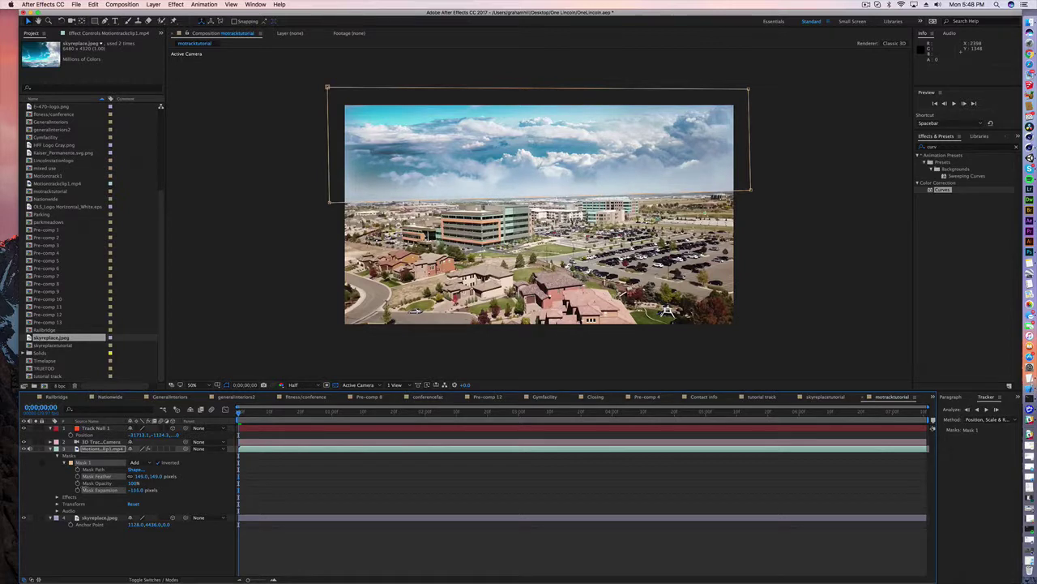
click(164, 544)
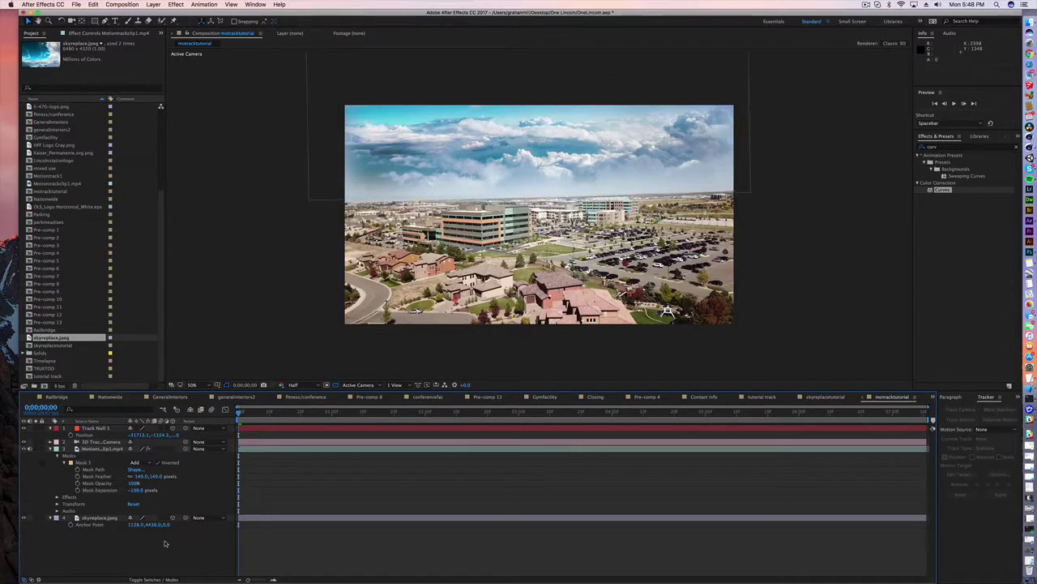
key(space)
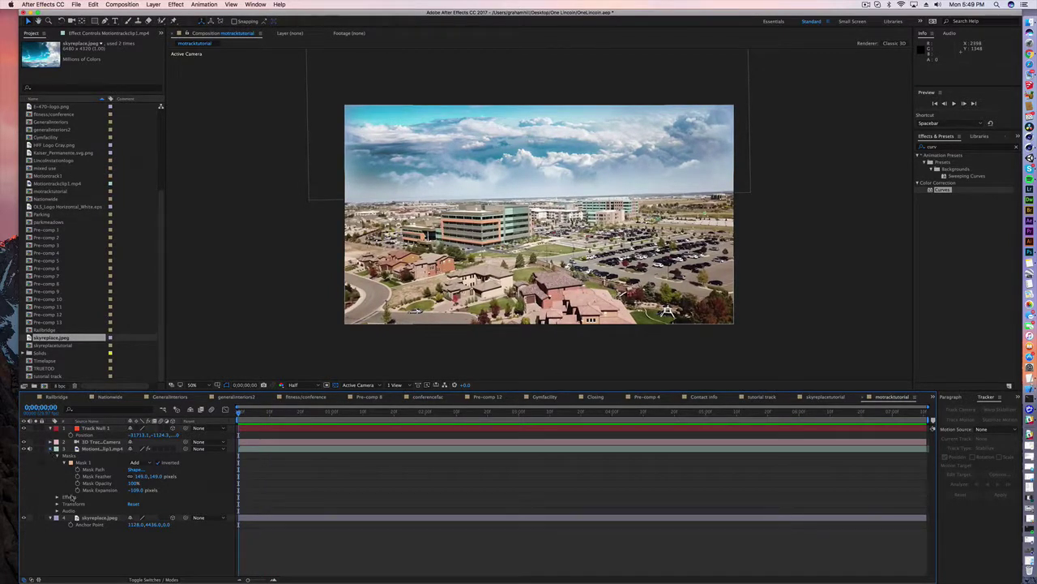
- Find the Tint effect and apply it to the drone footage layer
click(50, 448)
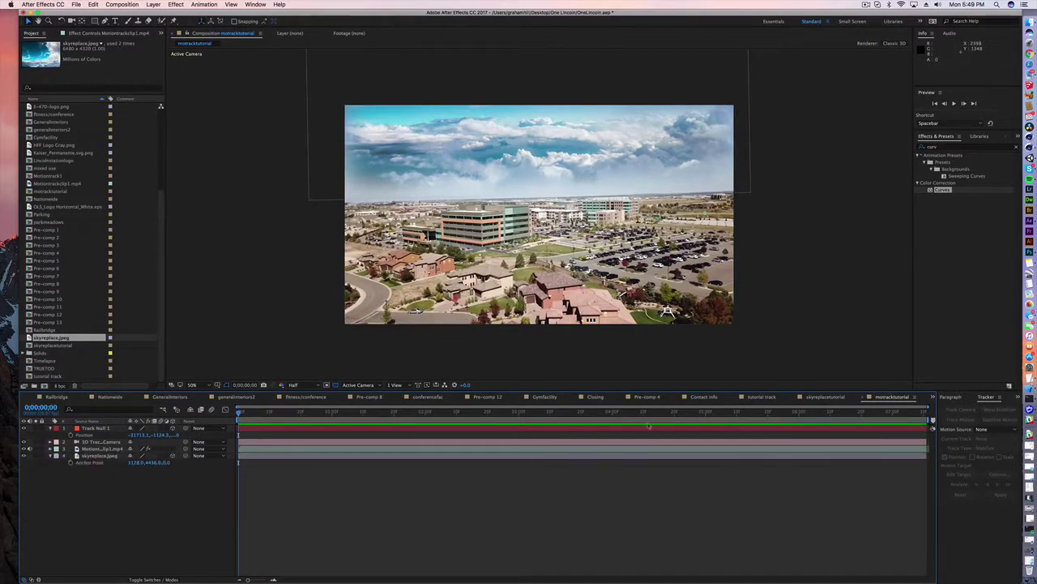
click(1009, 147)
text(tint)
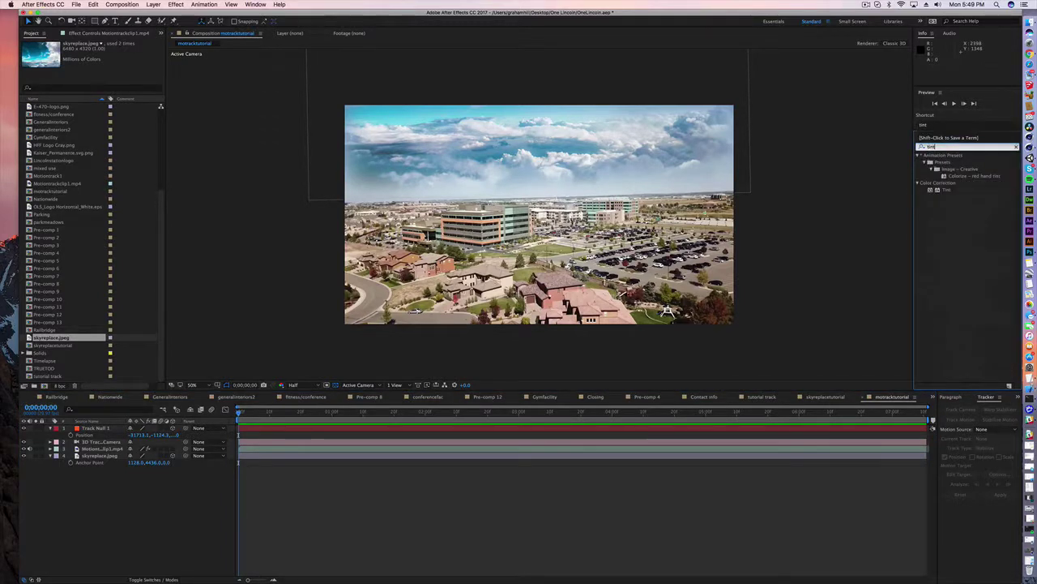
double_click(947, 190)
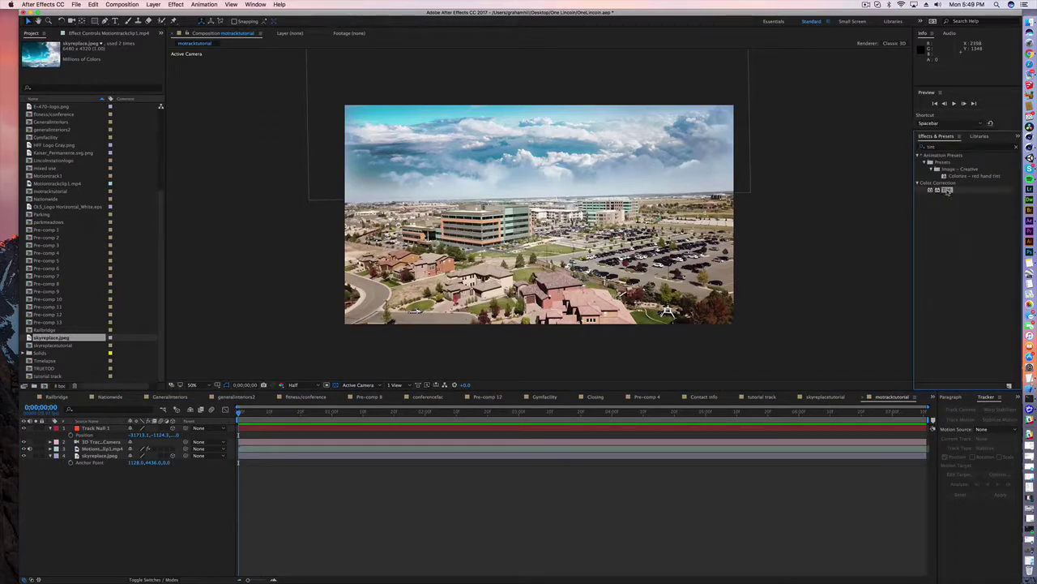
click(99, 448)
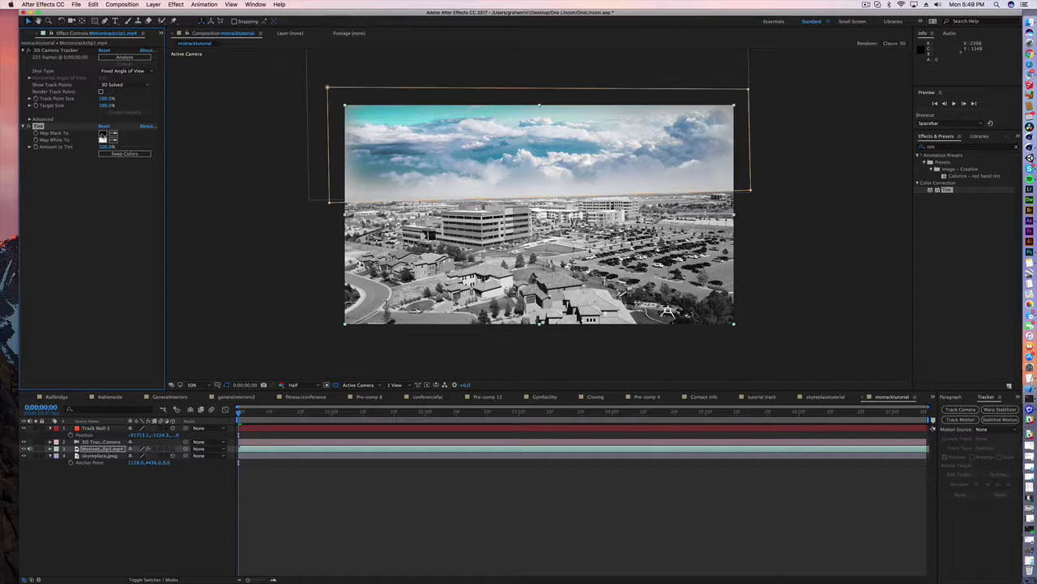
- Sample a blue from the sky for the Tint's Map Black To colour and darken it to 172229
click(113, 134)
click(387, 148)
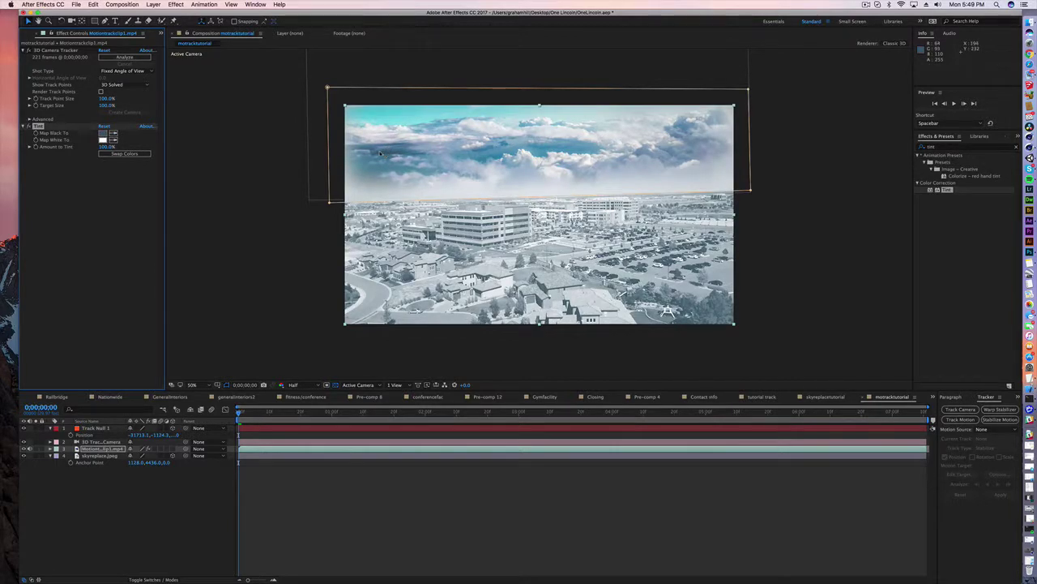
click(103, 132)
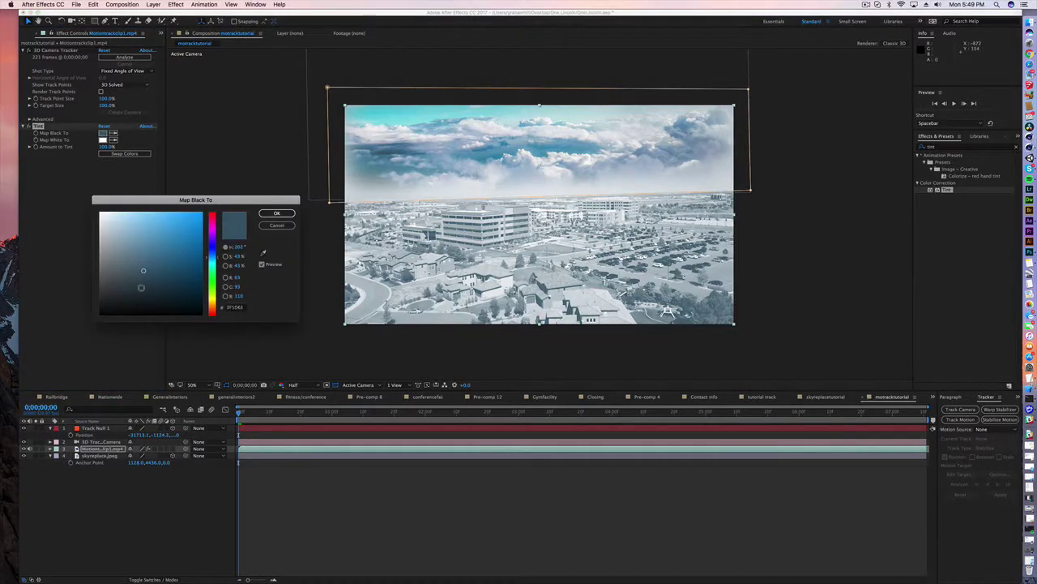
drag(137, 268, 141, 296)
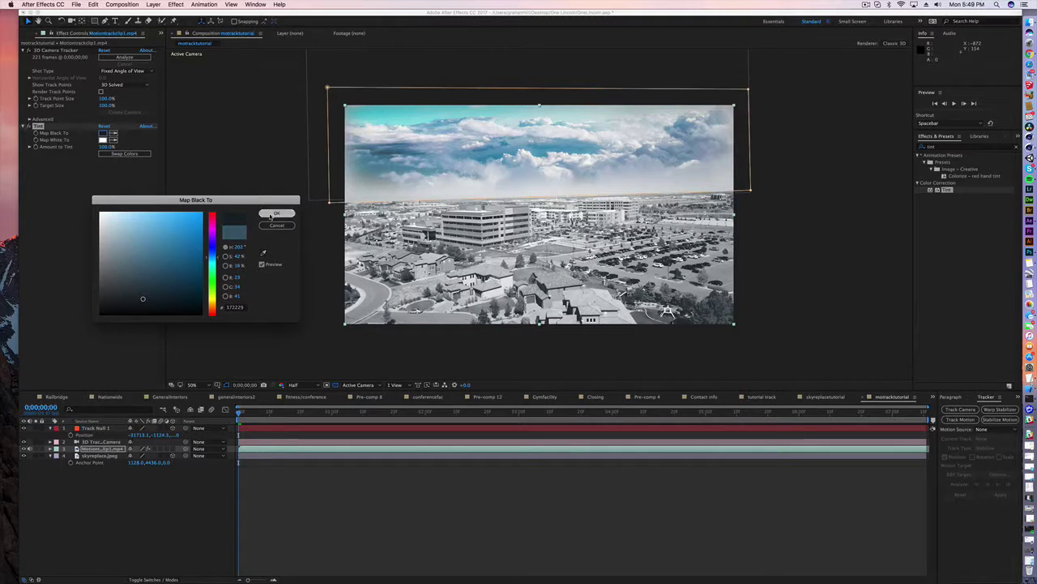
click(277, 213)
- Sample a light blue (94B5C8) from the sky image for the Tint's Map White To colour
click(103, 139)
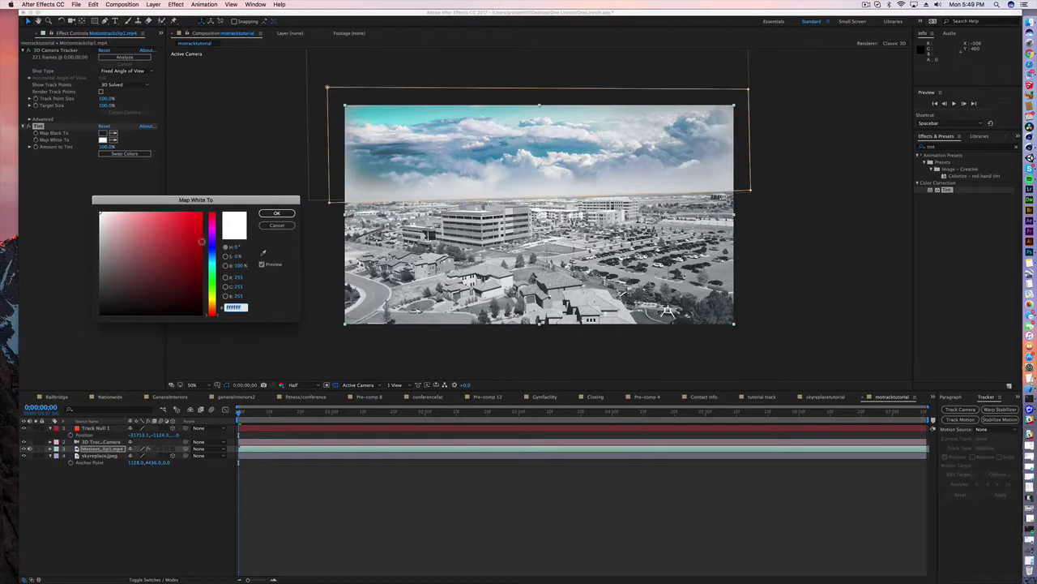
click(276, 225)
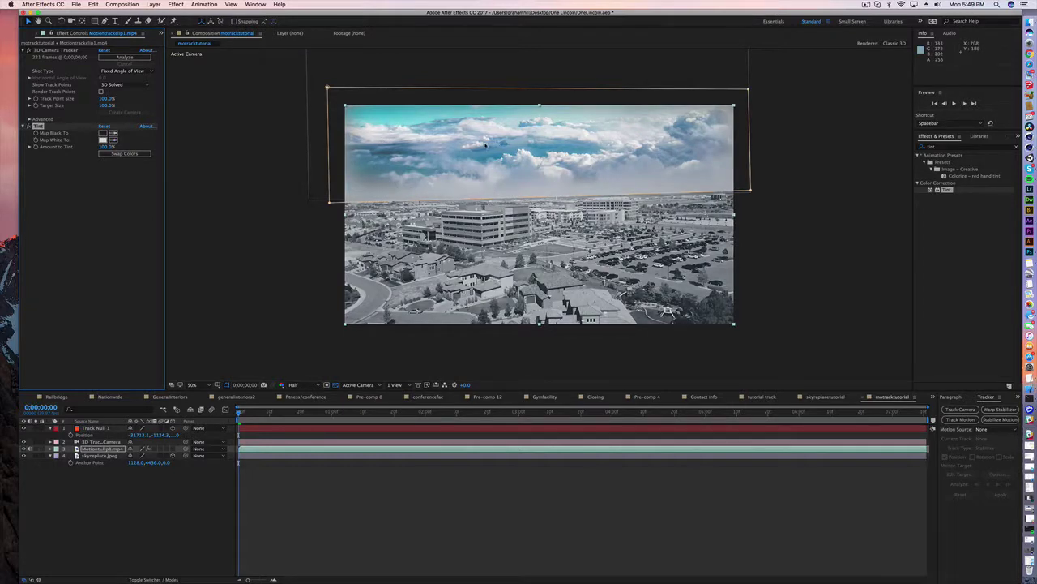
click(104, 139)
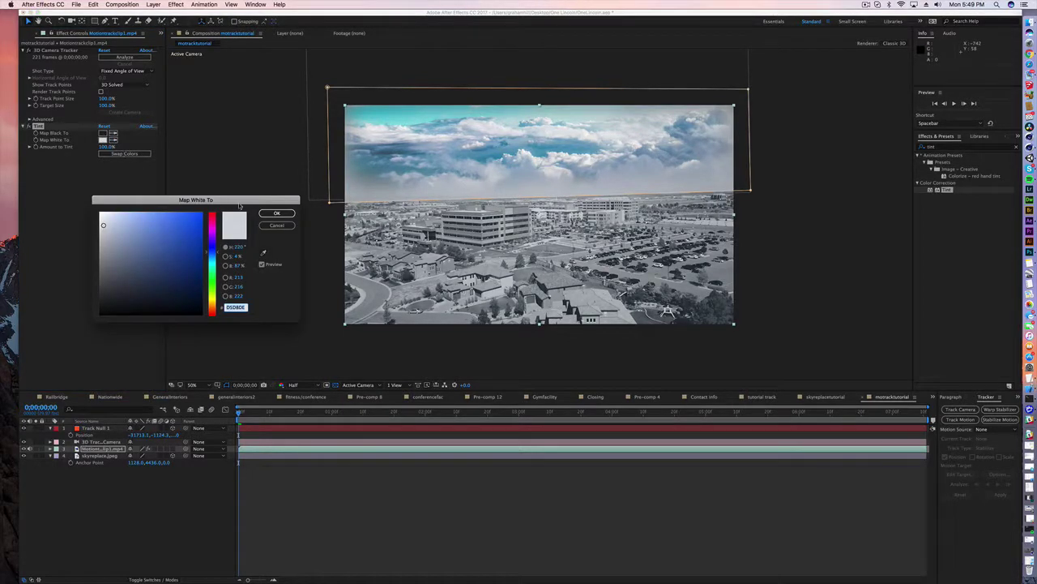
click(276, 225)
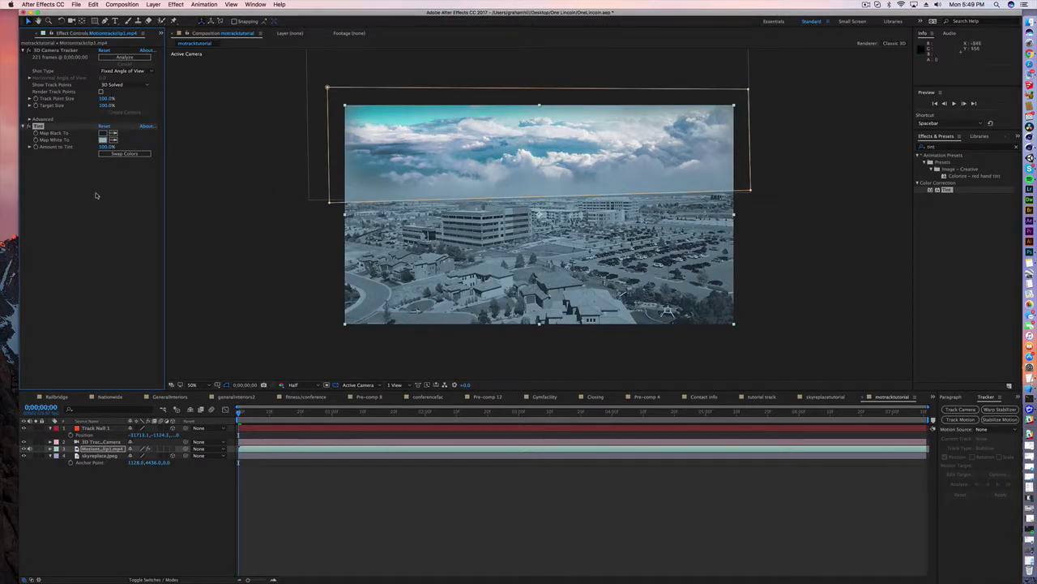
- Reduce the Tint effect's Amount to Tint to 68% on the footage layer
click(147, 496)
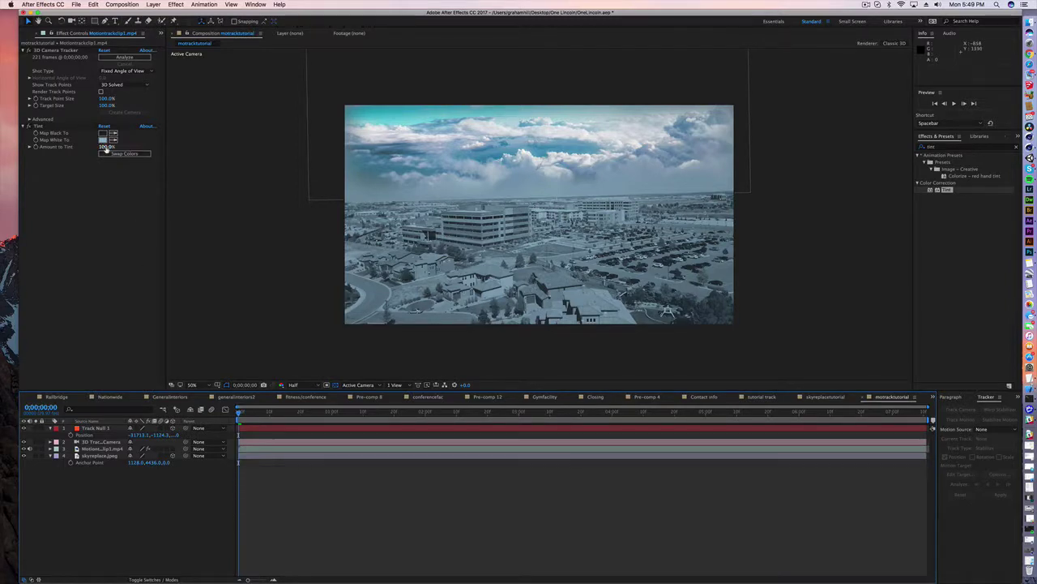
drag(105, 148, 95, 147)
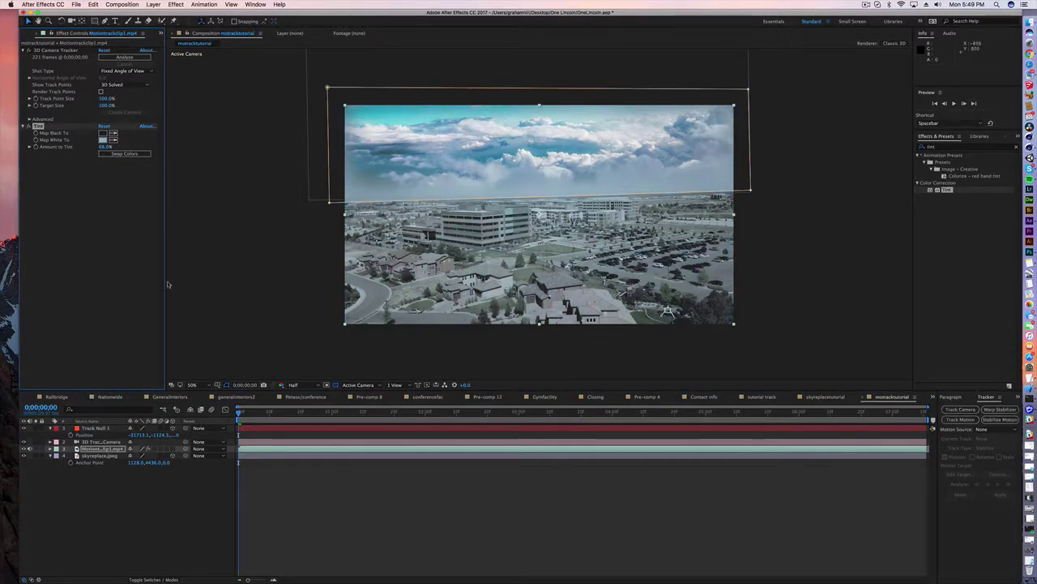
click(128, 169)
- Lighten the Tint effect's Map White To colour to A0BFD1 on the drone footage layer
click(103, 139)
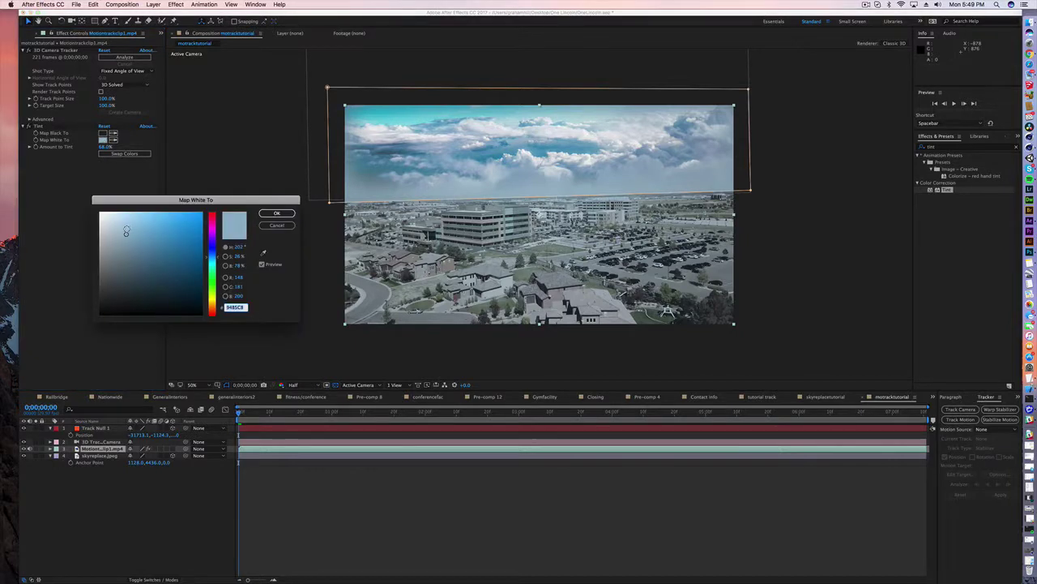
click(124, 229)
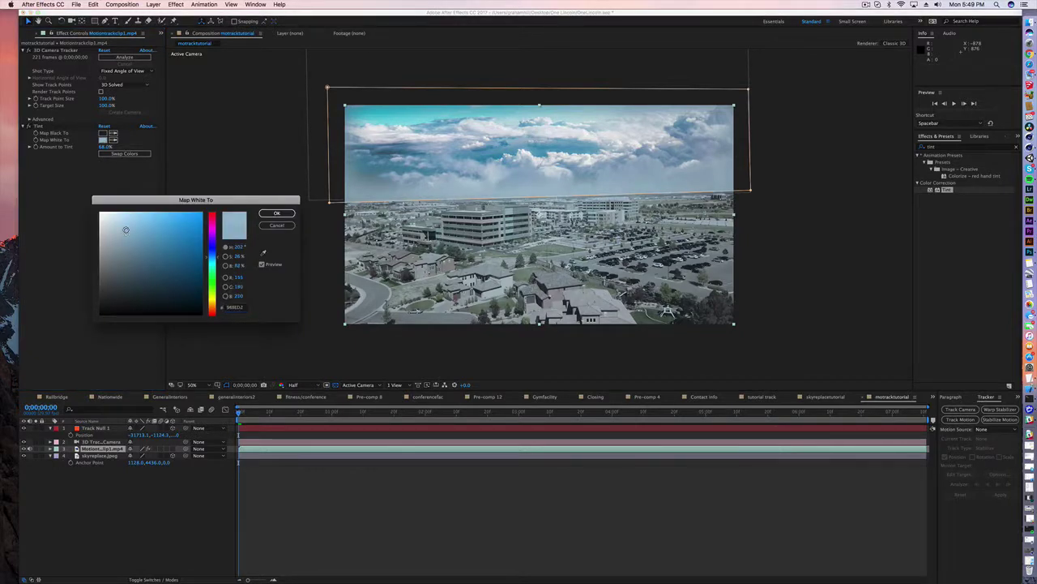
click(277, 213)
click(178, 474)
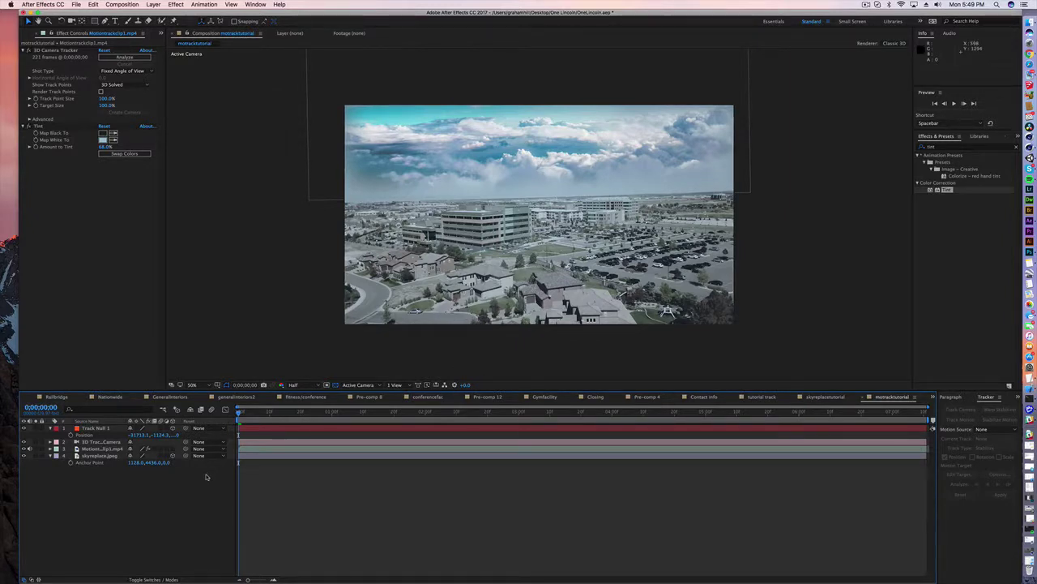
- Reveal the Opacity of the skyreplace.jpeg layer and try adjusting it
click(103, 457)
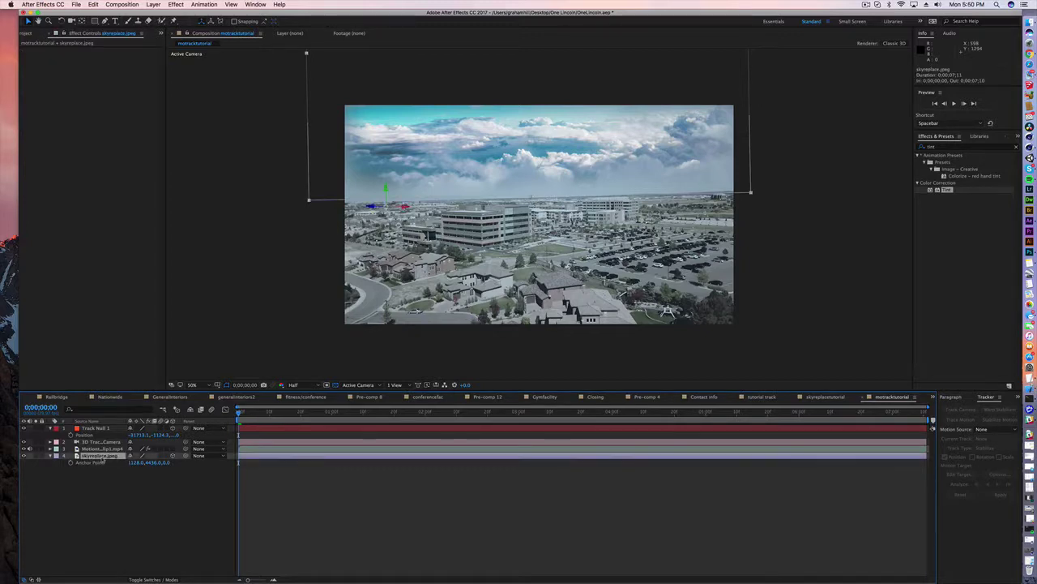
key(t)
mouse_move(133, 463)
mouse_down()
mouse_move(113, 463)
mouse_move(148, 463)
mouse_up()
click(97, 466)
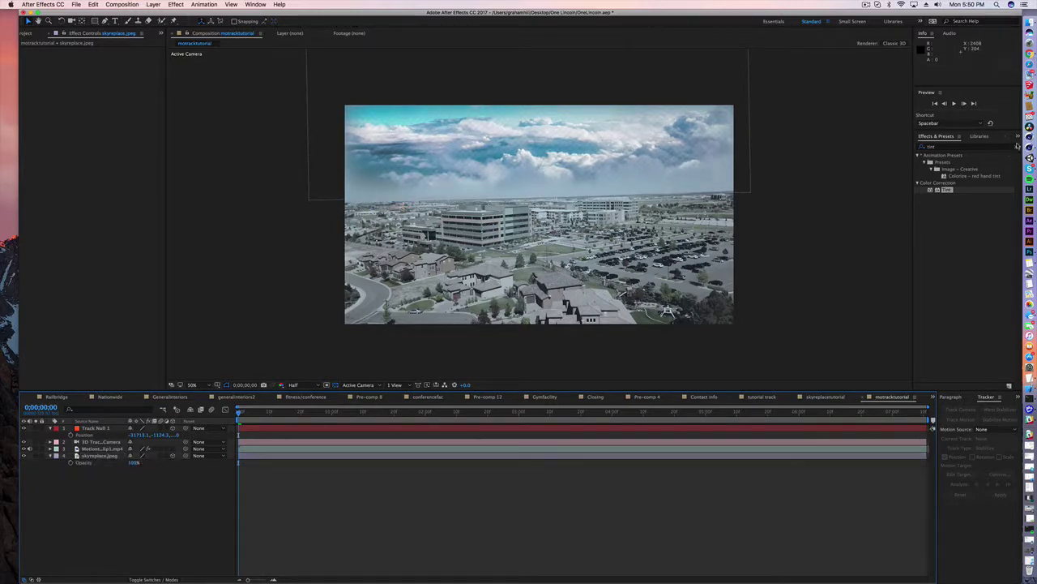
- Find the Curves effect and apply it to the skyreplace.jpeg layer
click(1017, 146)
text(c)
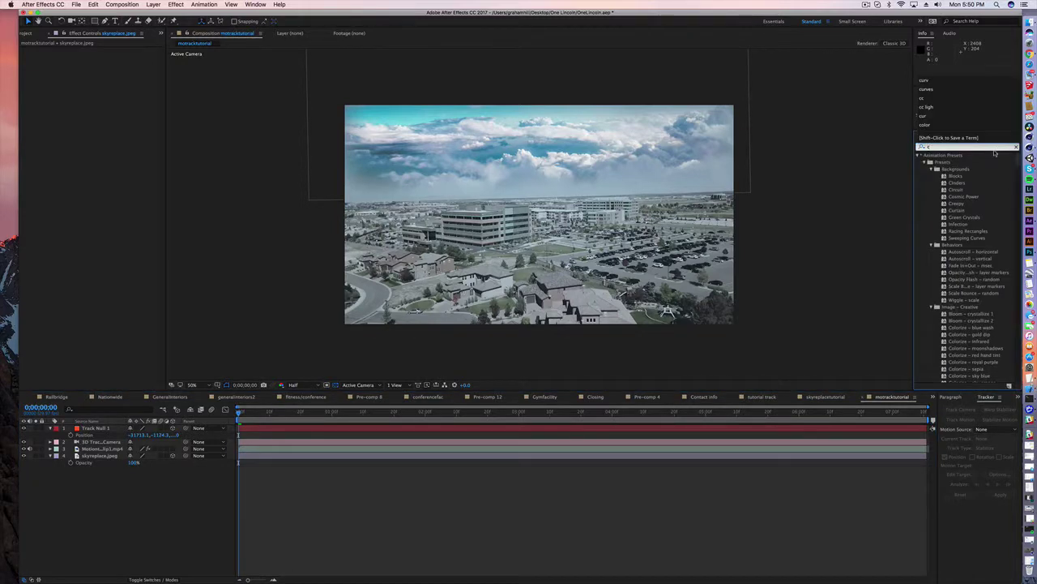
text(urv)
drag(944, 190, 106, 460)
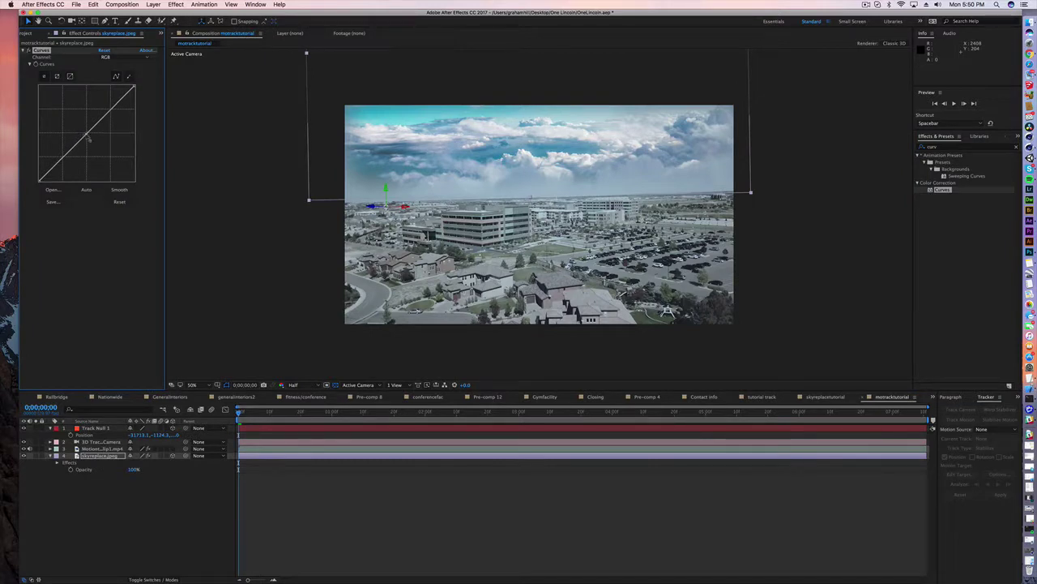
- Shape the sky layer's RGB curve by slightly lowering the midtones and pulling down the white end point
mouse_move(87, 137)
mouse_down()
mouse_move(78, 130)
mouse_move(104, 147)
mouse_move(81, 158)
mouse_move(101, 145)
mouse_up()
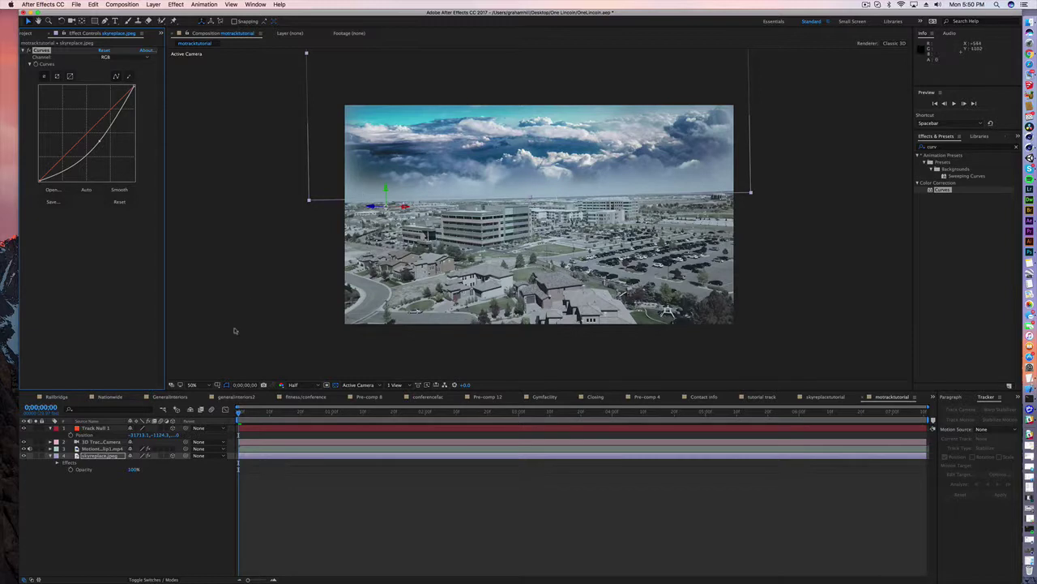
drag(98, 143, 92, 140)
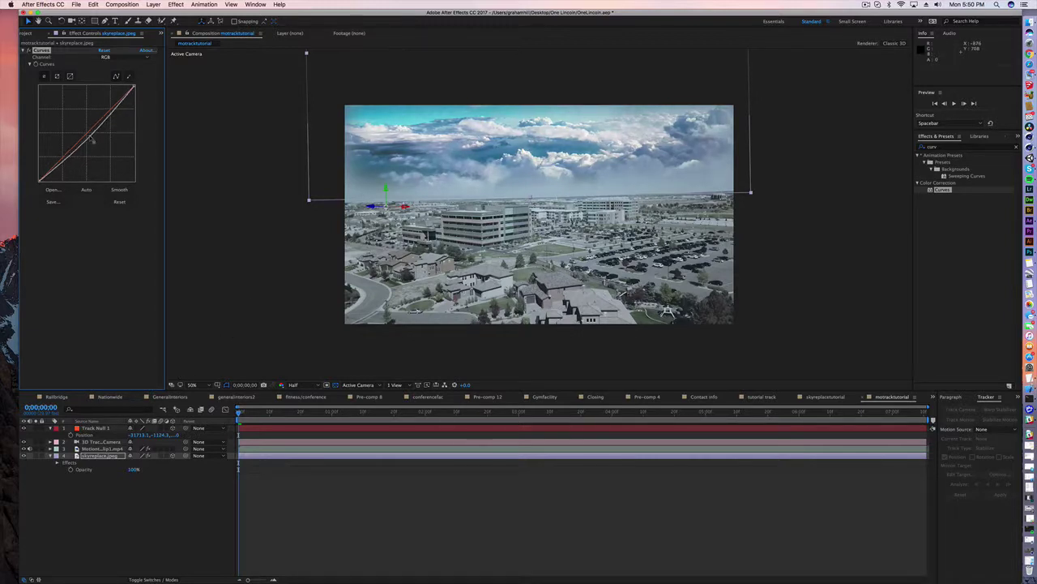
drag(134, 86, 136, 110)
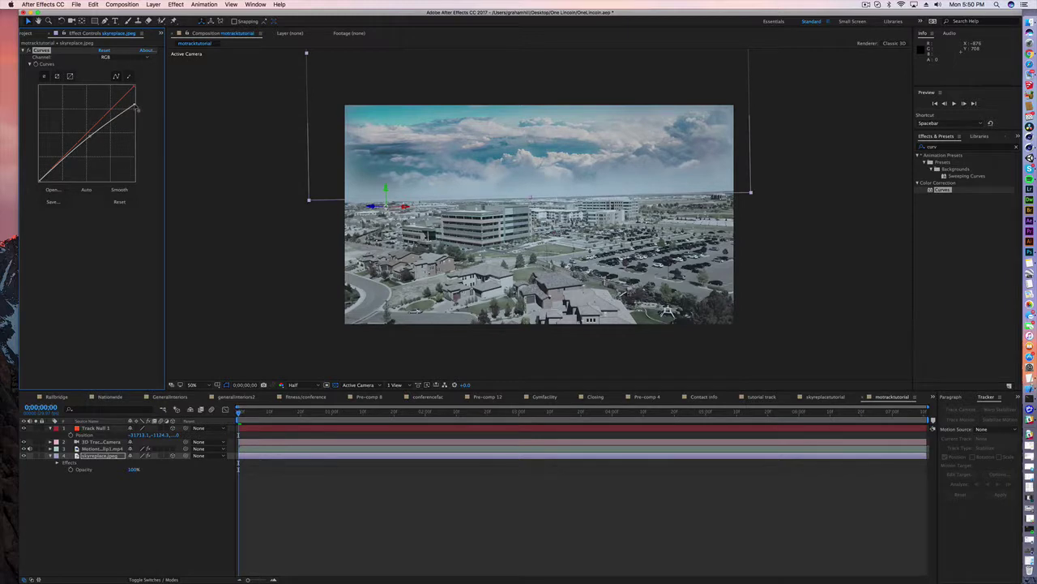
click(103, 510)
- Reduce the opacity of the skyreplace.jpeg layer to 90%
click(101, 457)
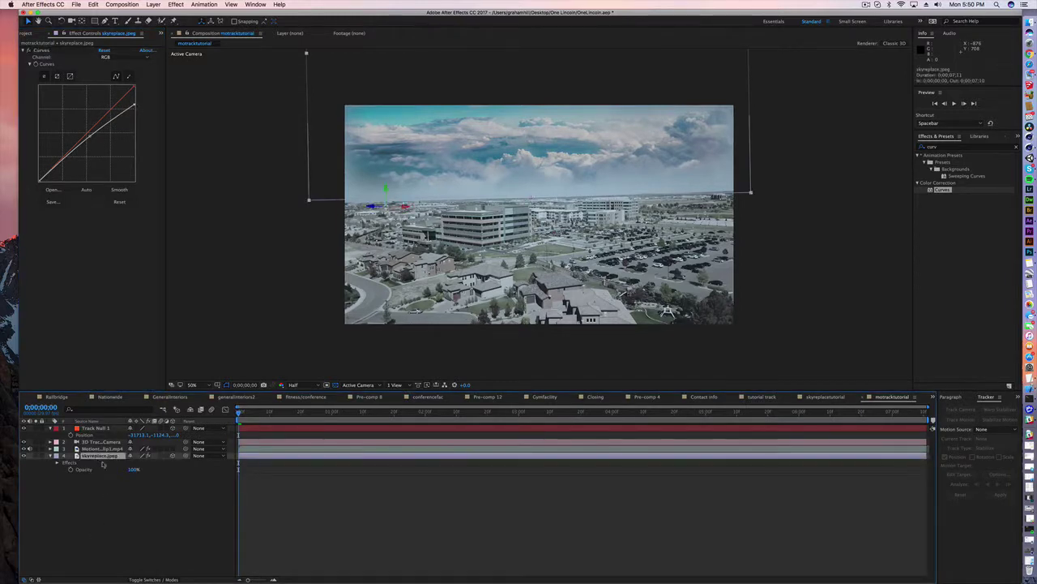
key(s)
key(t)
drag(129, 463, 121, 463)
click(140, 504)
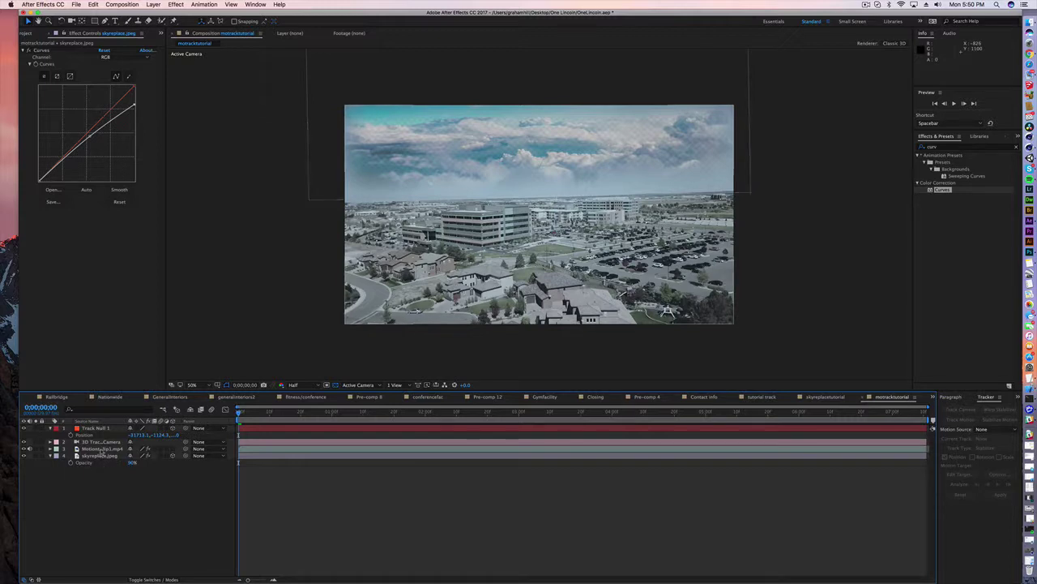
- Darken the drone footage Tint's Map White To colour to 7795A7
click(101, 448)
click(110, 143)
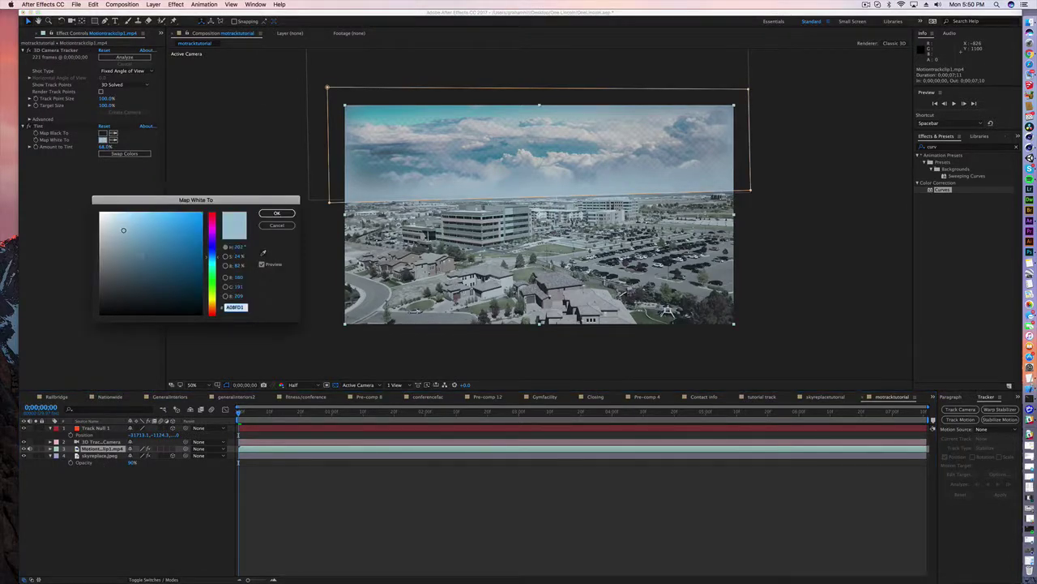
click(128, 248)
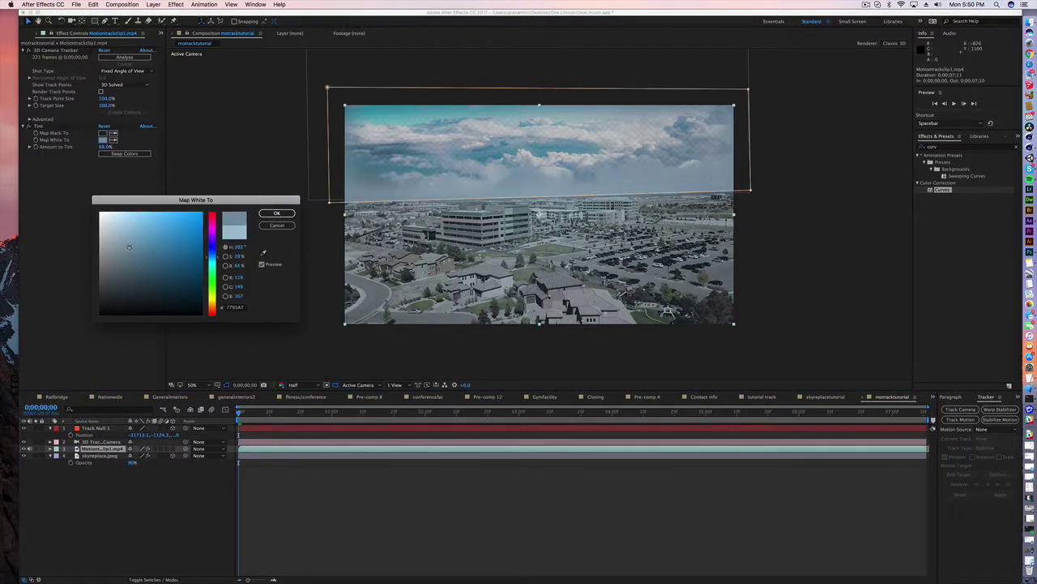
click(276, 213)
click(295, 456)
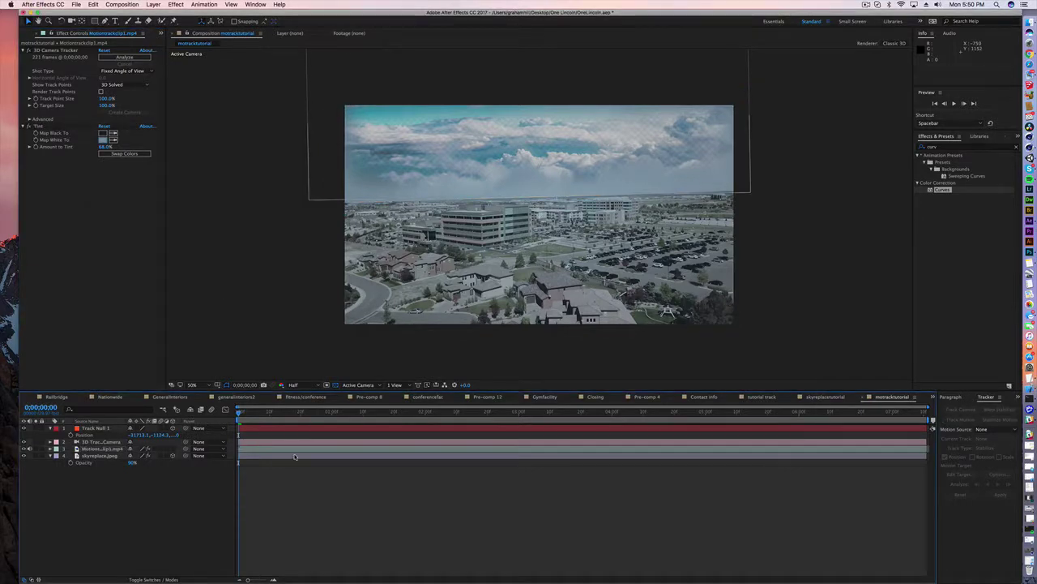
- Pre-compose all four layers under the default name, moving all attributes into the new composition
click(104, 459)
shift+click(97, 429)
right_click(97, 429)
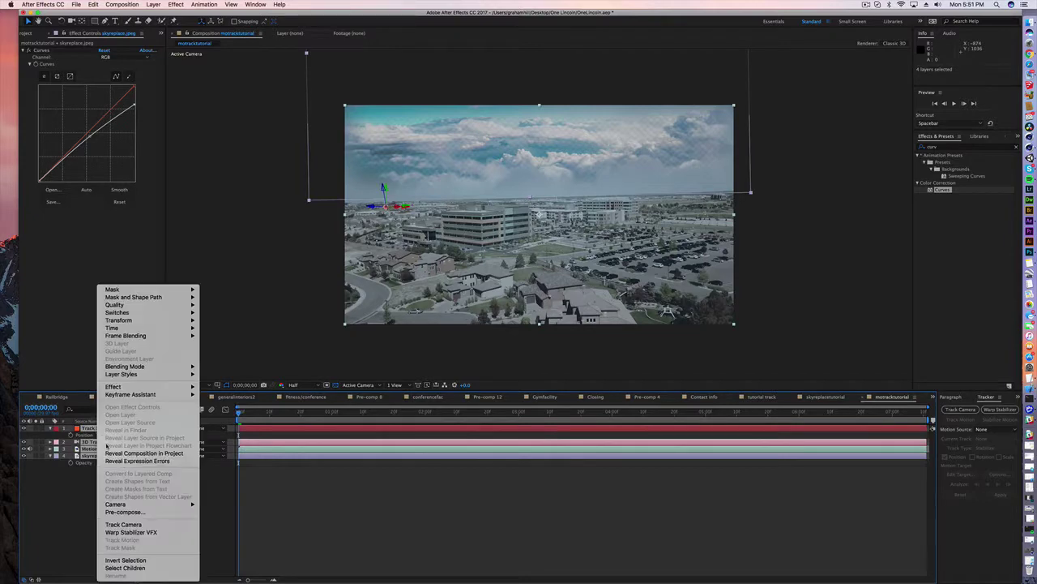
click(126, 512)
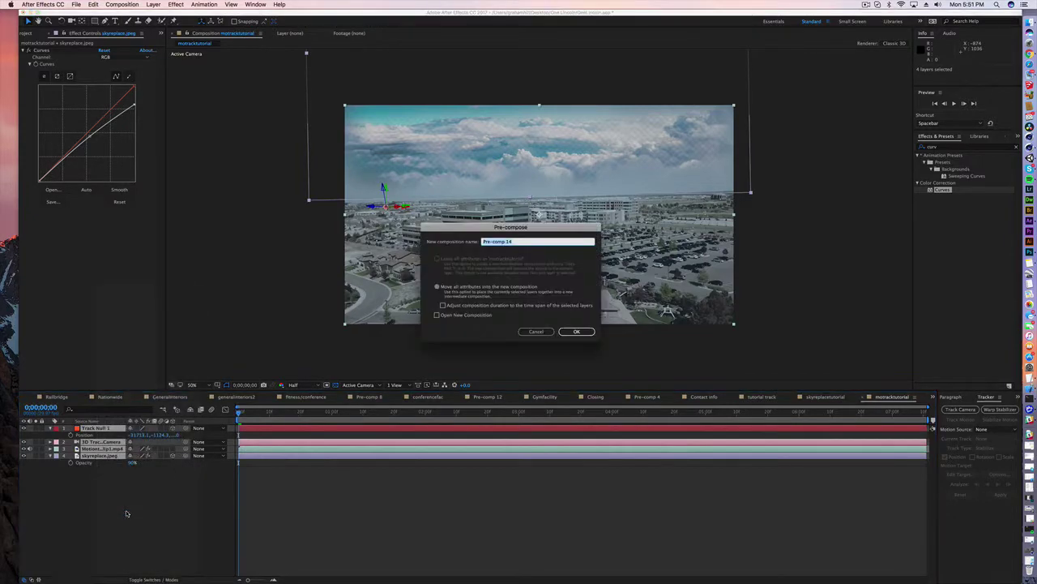
click(571, 332)
click(167, 471)
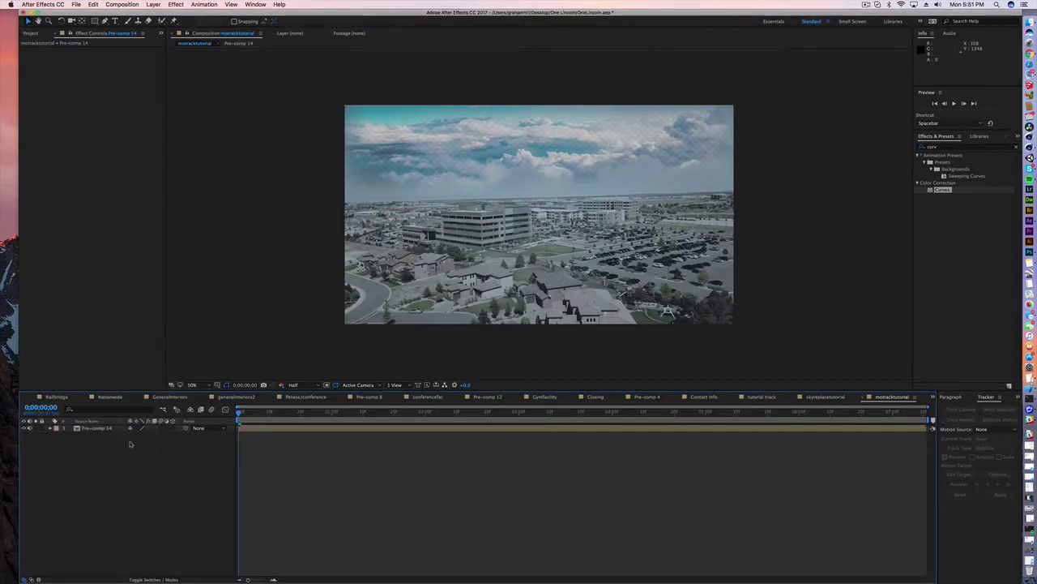
- Apply the Curves effect to the pre-composed layer
click(99, 430)
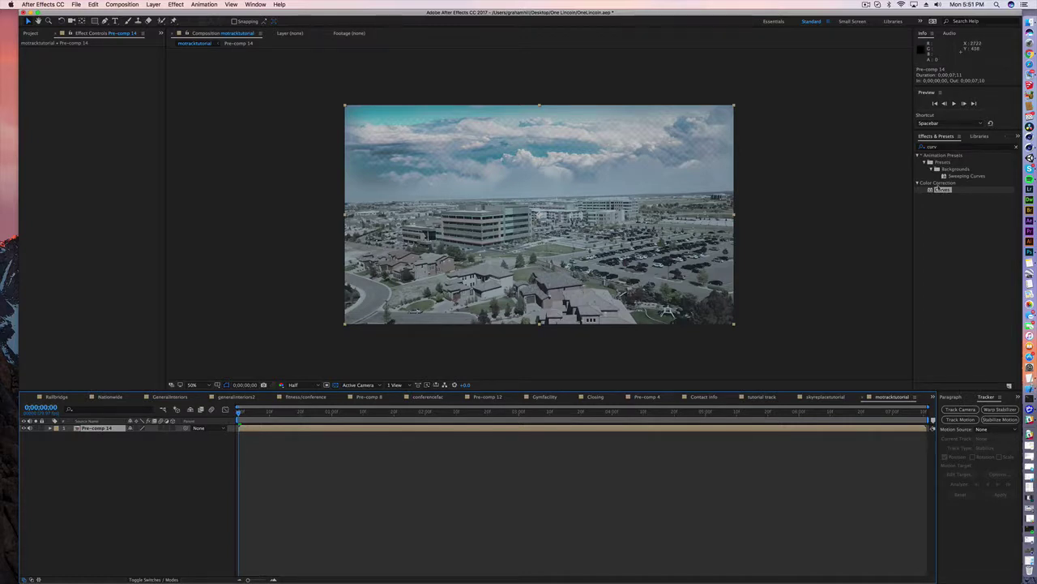
drag(943, 189, 100, 431)
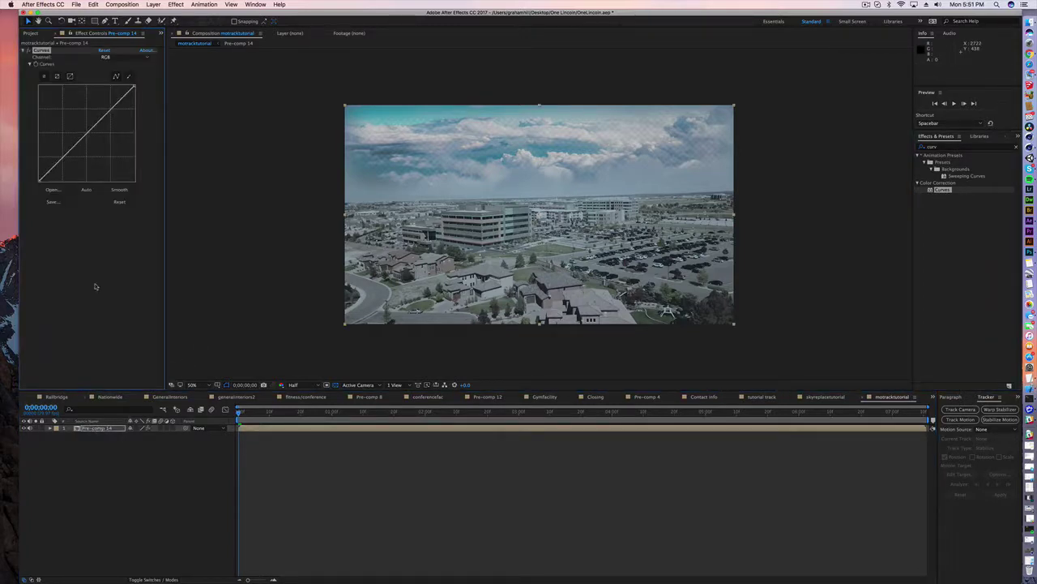
drag(60, 159, 58, 169)
click(106, 57)
click(105, 66)
drag(114, 106, 119, 100)
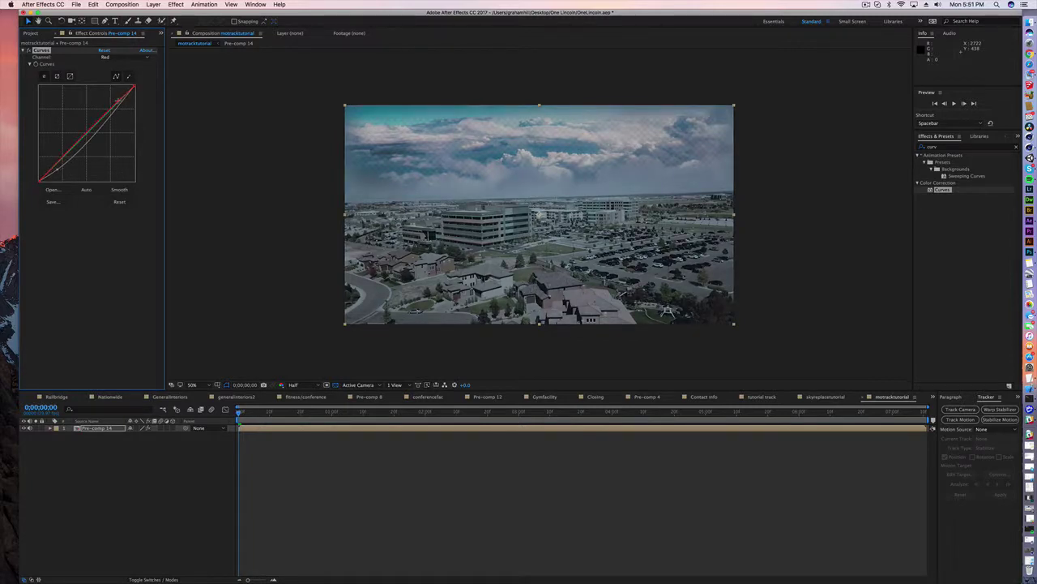
click(146, 440)
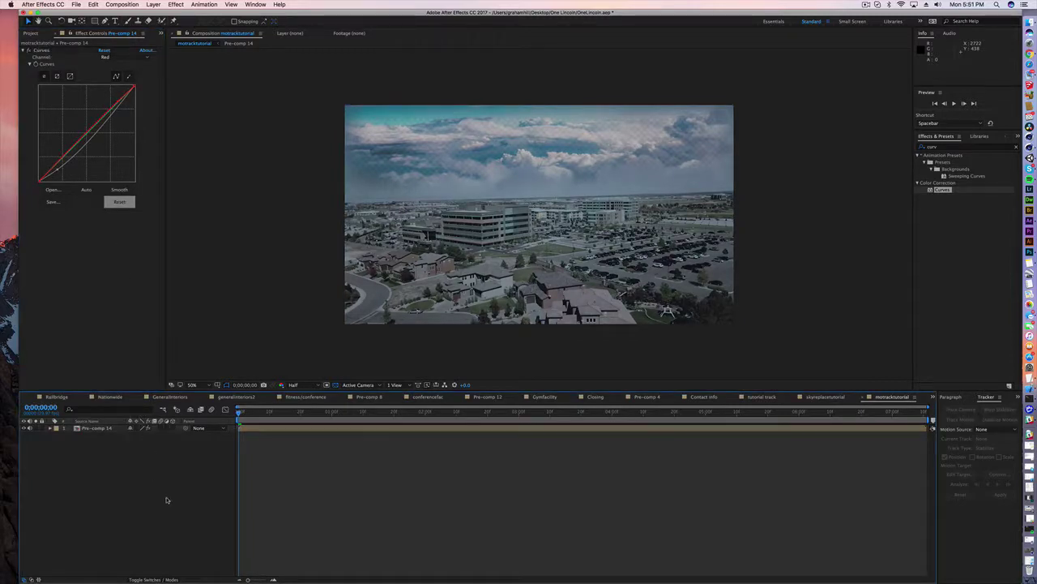
key(super+z)
key(super+z)
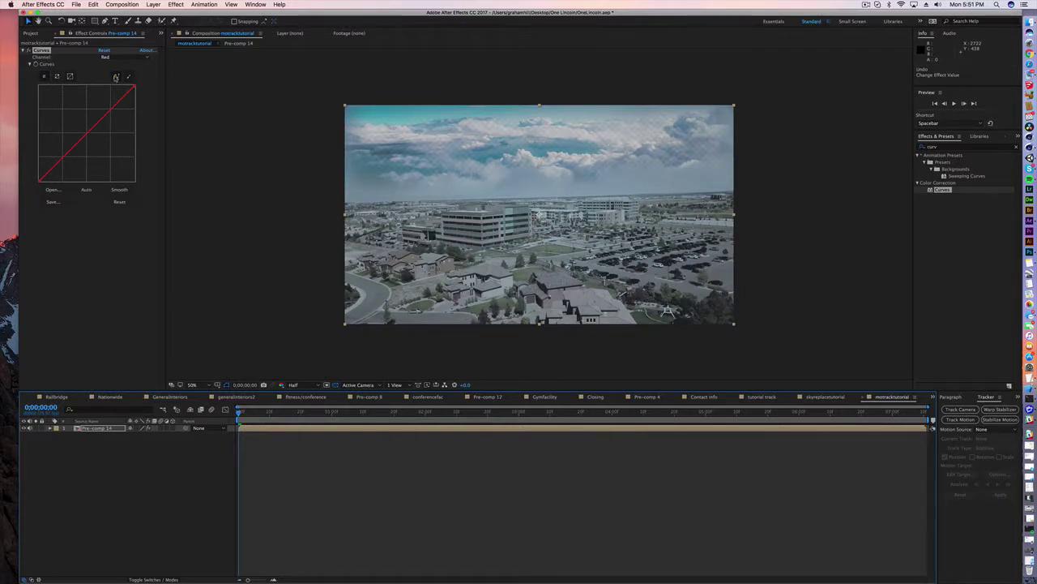
- Shape the pre-comp's RGB curve into a gentle S by lowering the shadows and raising the highlights
click(127, 57)
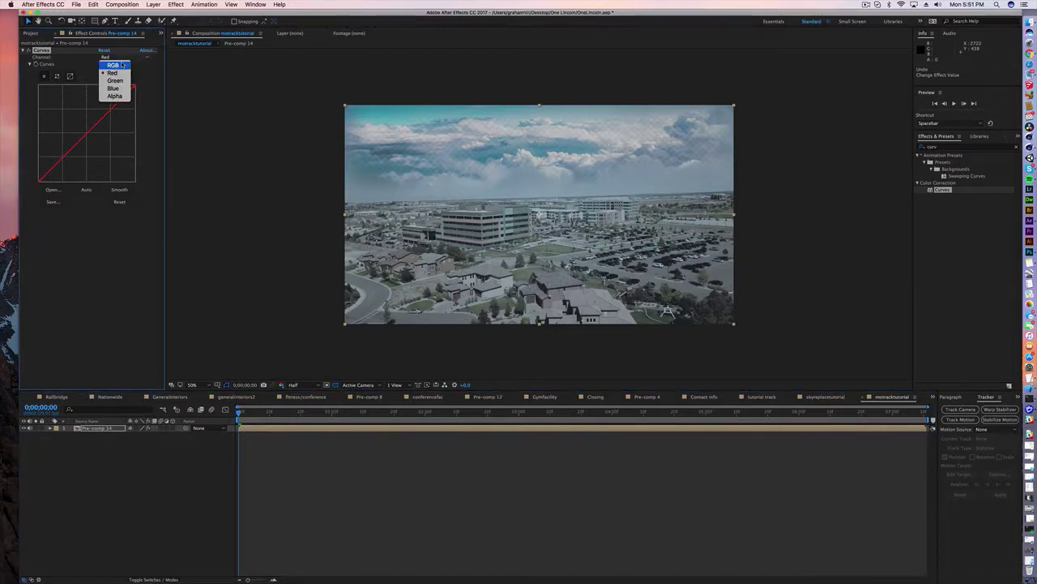
click(113, 65)
drag(56, 165, 56, 169)
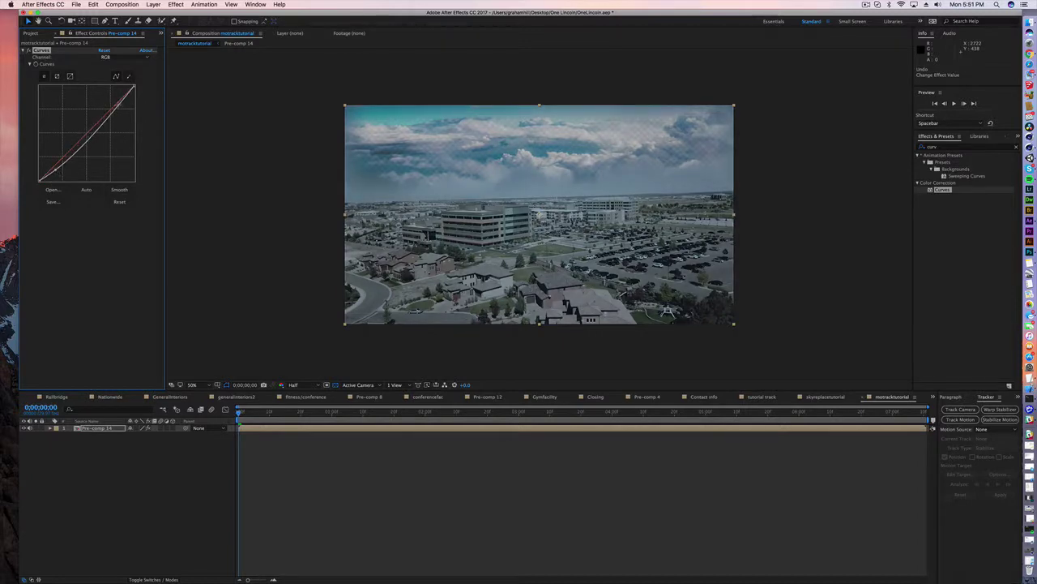
drag(117, 107, 107, 97)
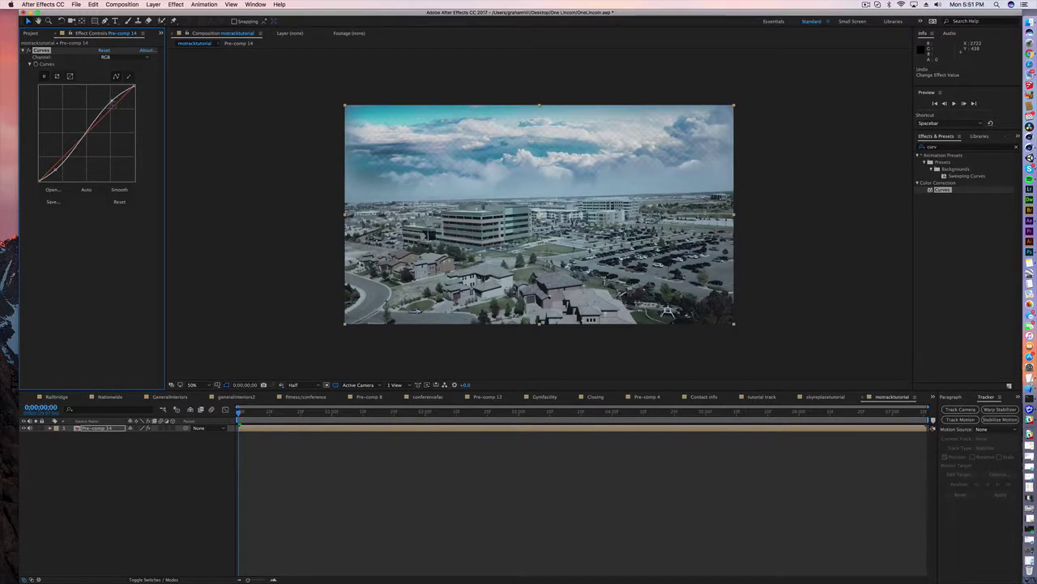
click(126, 496)
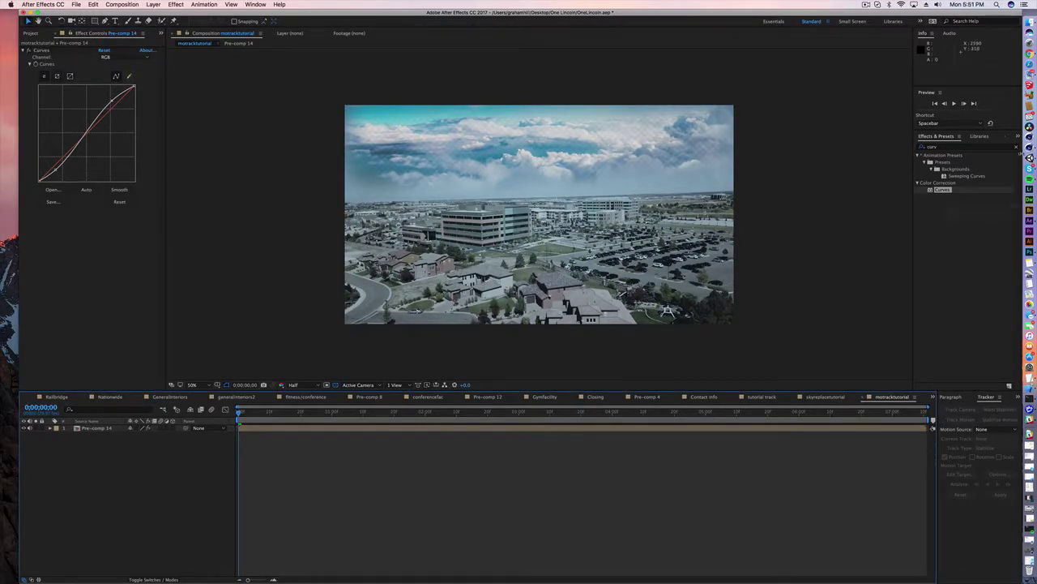
- Search the effects for "sat" and apply Hue/Saturation to the pre-composed layer
click(1016, 146)
click(991, 149)
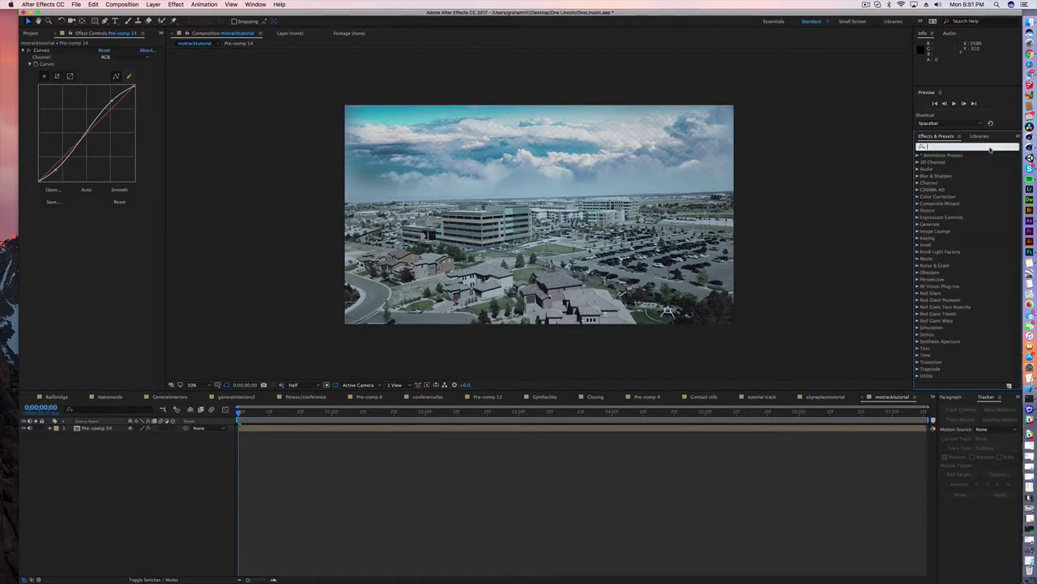
text(sat)
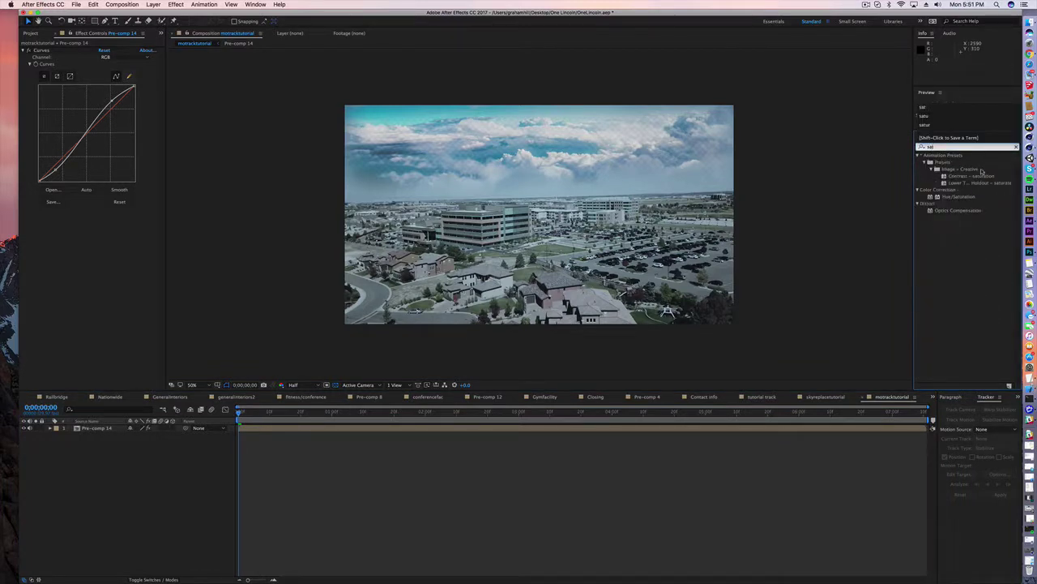
drag(946, 197, 97, 427)
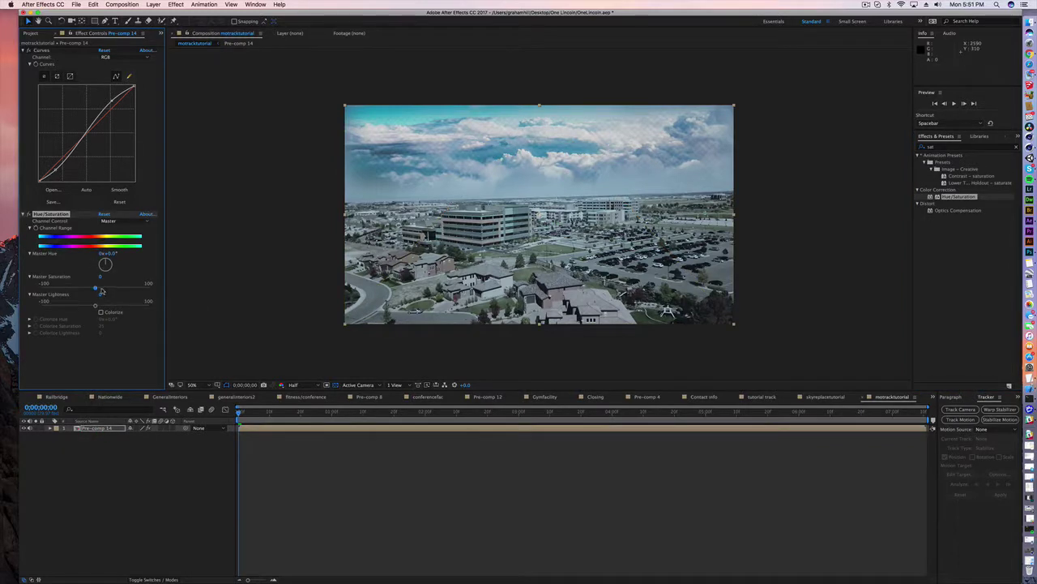
- Set the pre-comp's Master Saturation to -16 and Master Lightness to -18, and collapse both effects
mouse_move(95, 289)
mouse_down()
mouse_move(114, 290)
mouse_move(81, 288)
mouse_move(101, 307)
mouse_move(85, 306)
mouse_up()
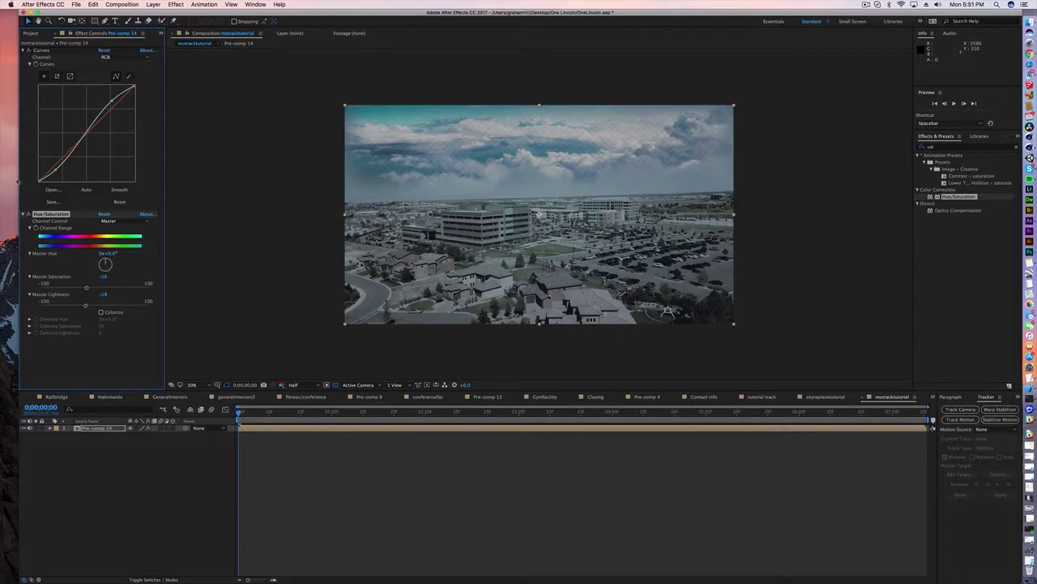
click(24, 50)
click(24, 56)
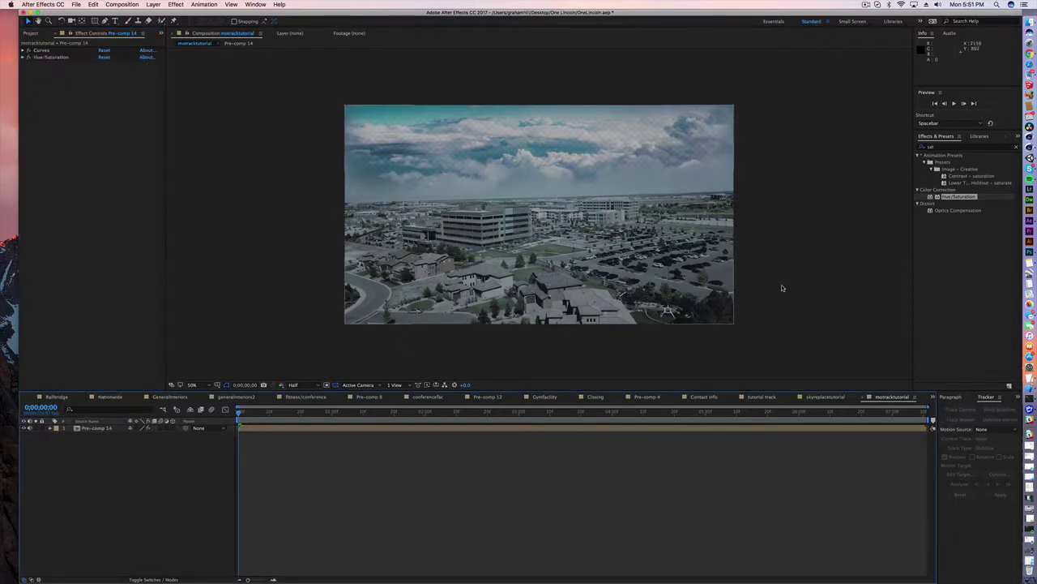
- Find the CC Vignette effect, apply it to the pre-comp with its default settings and play a preview
click(1016, 147)
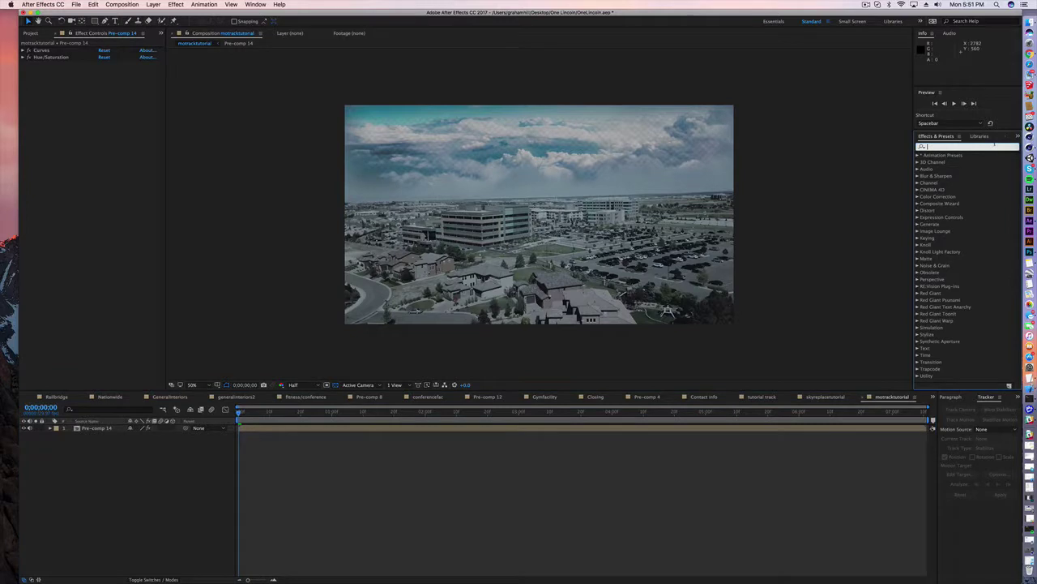
text(vib)
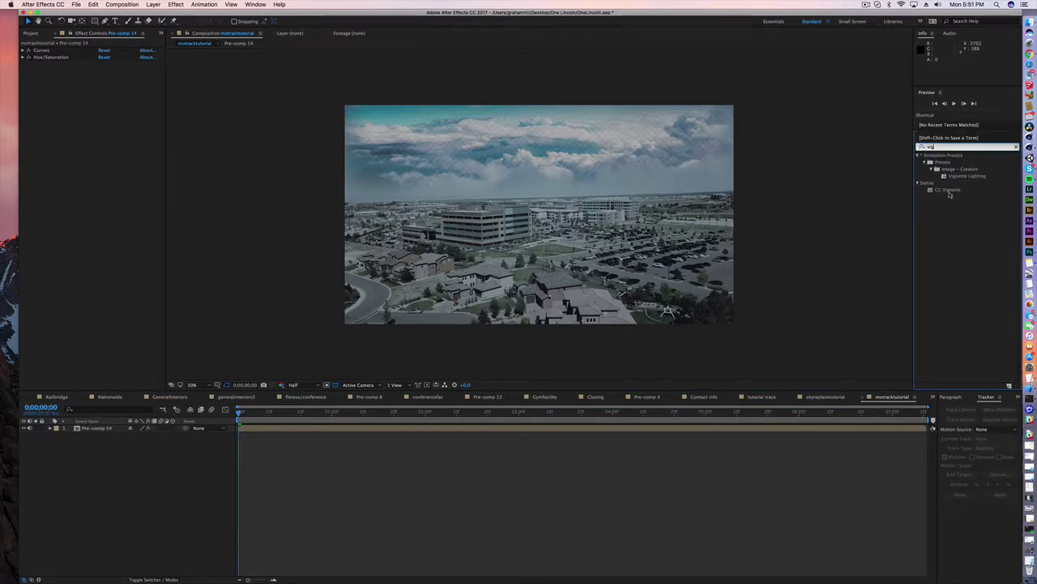
drag(948, 189, 569, 265)
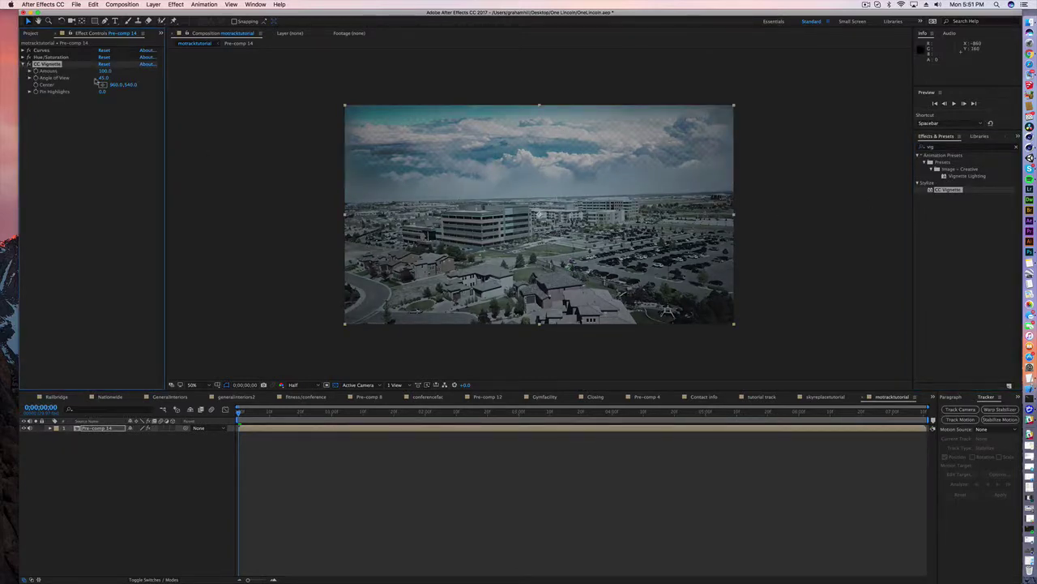
click(185, 481)
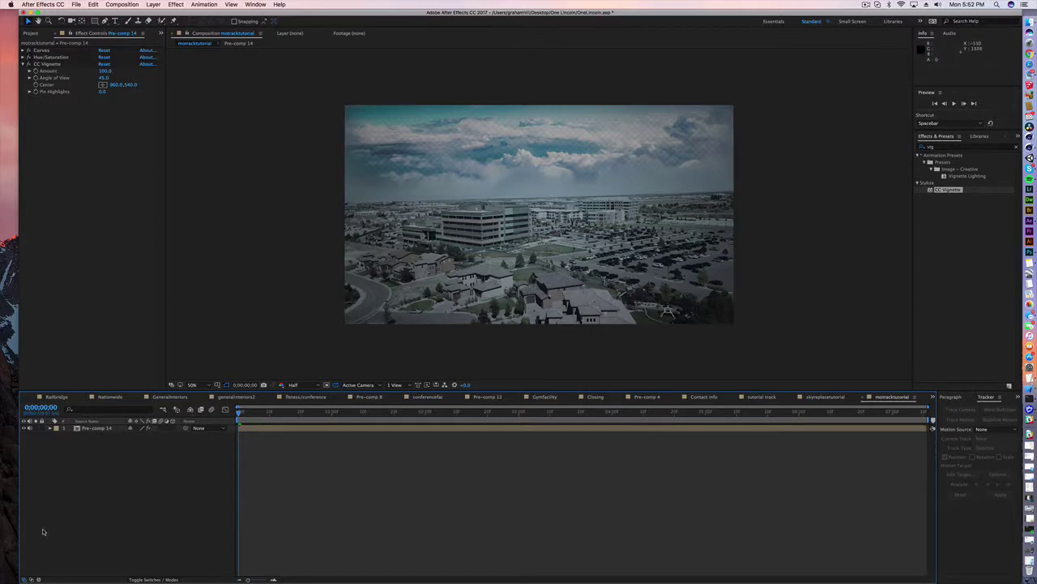
key(space)
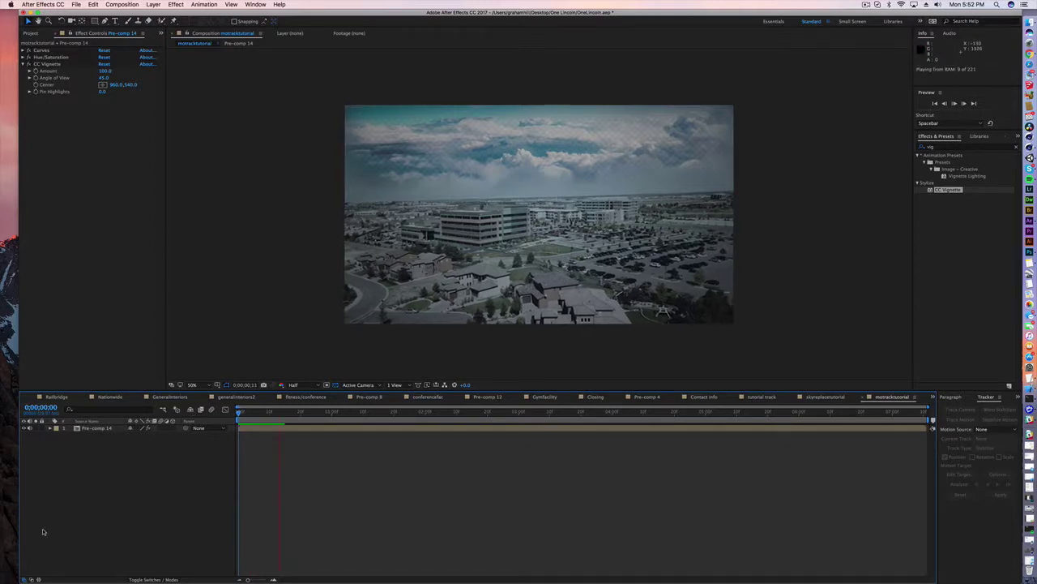